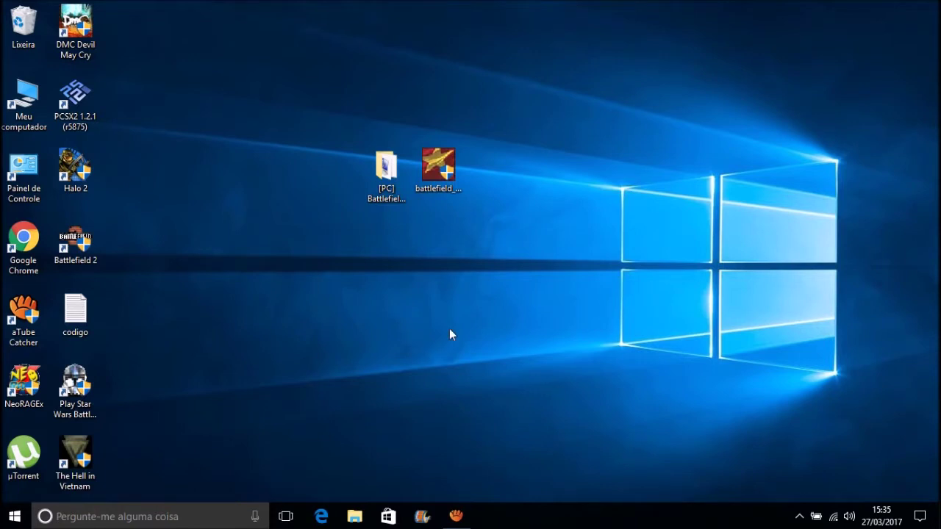
left_click_drag(563, 325, 335, 92)
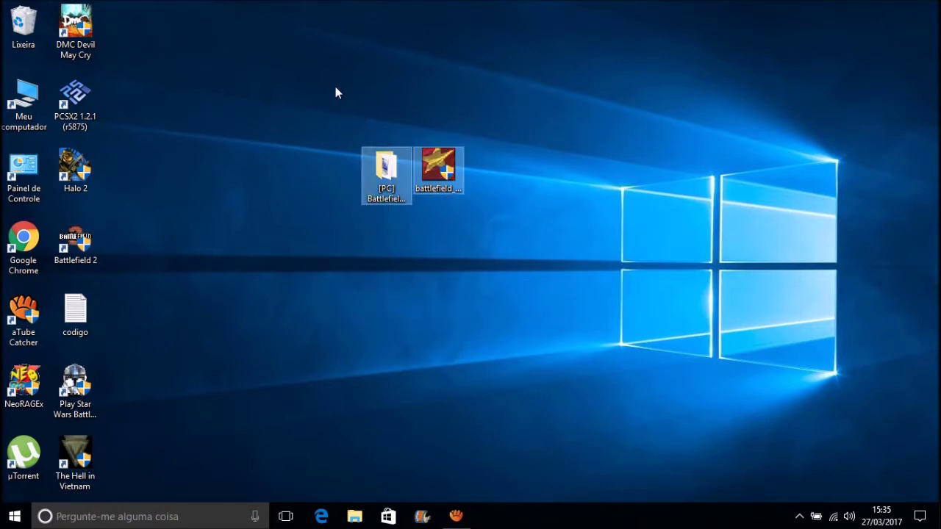
left_click(420, 208)
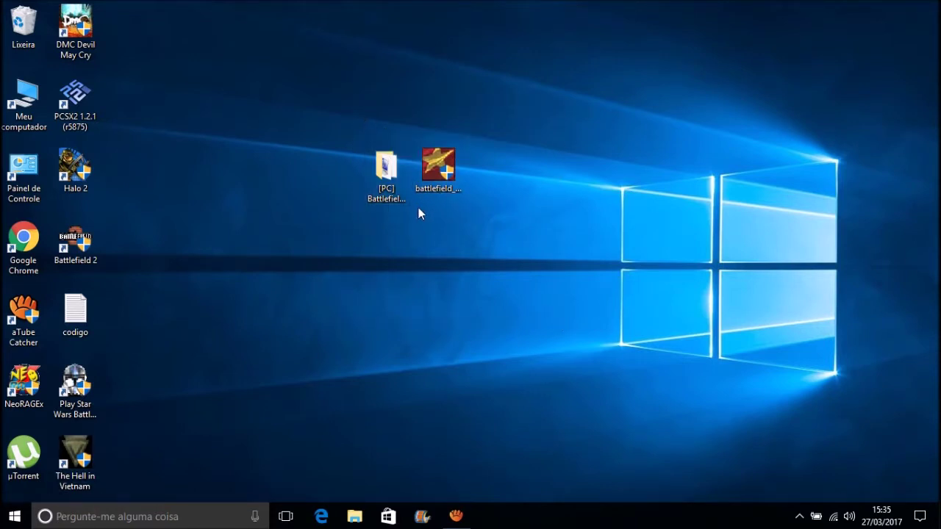
left_click(379, 173)
left_click_drag(474, 307, 317, 63)
left_click(445, 271)
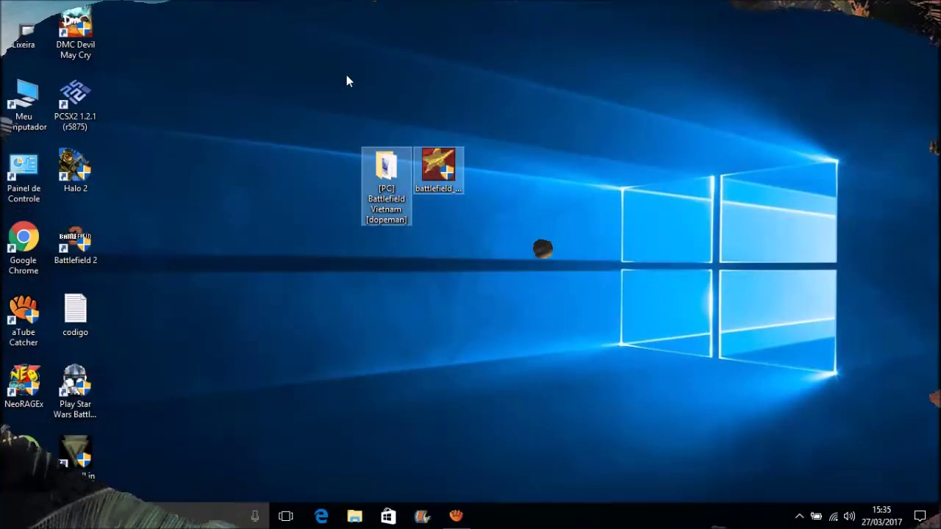
left_click(346, 75)
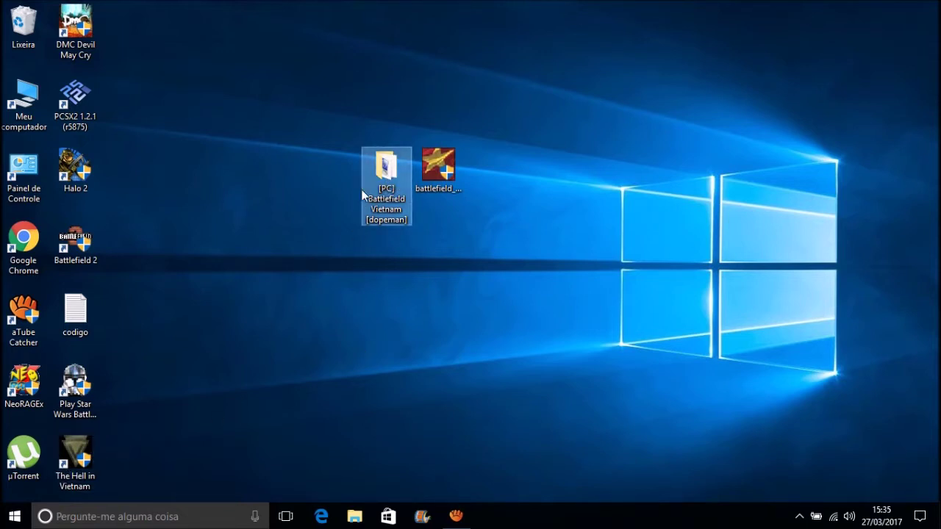
mouse_move(379, 198)
left_click(443, 167)
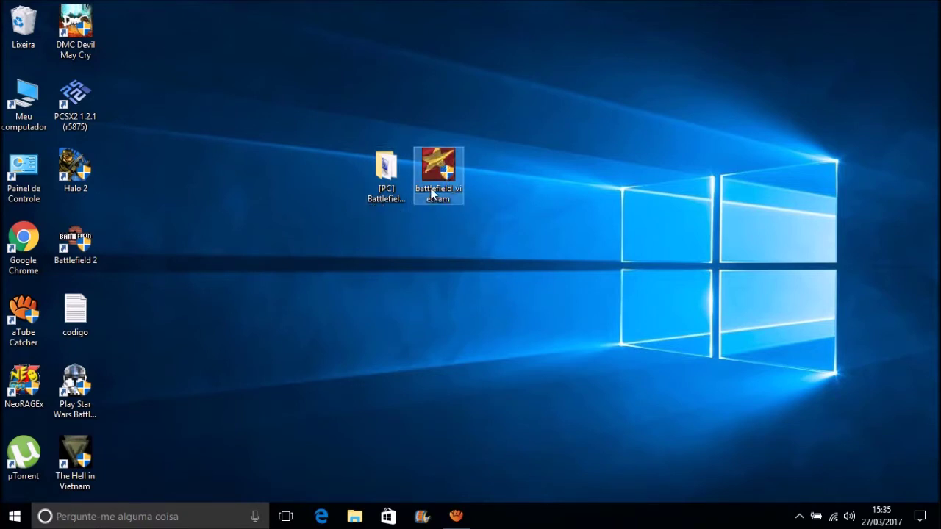
left_click_drag(477, 257, 423, 266)
left_click(424, 266)
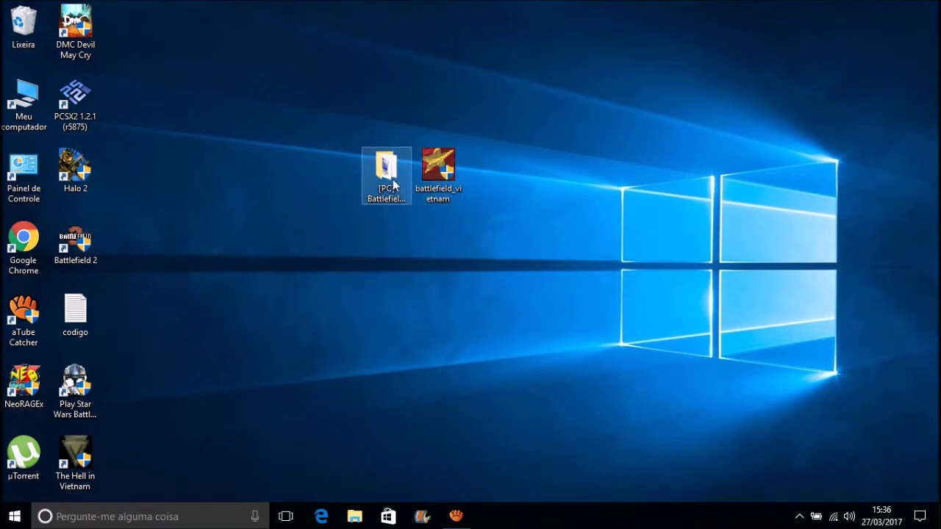
mouse_move(393, 186)
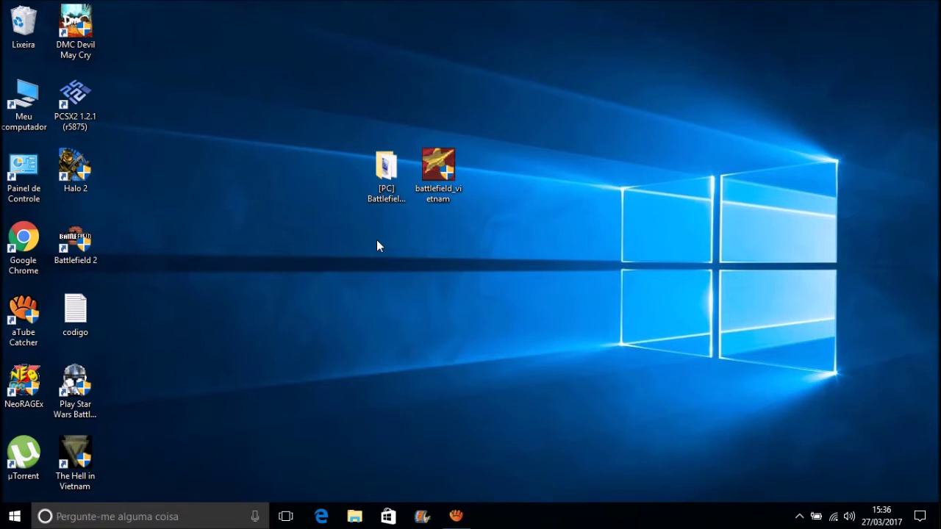
left_click_drag(377, 246, 500, 88)
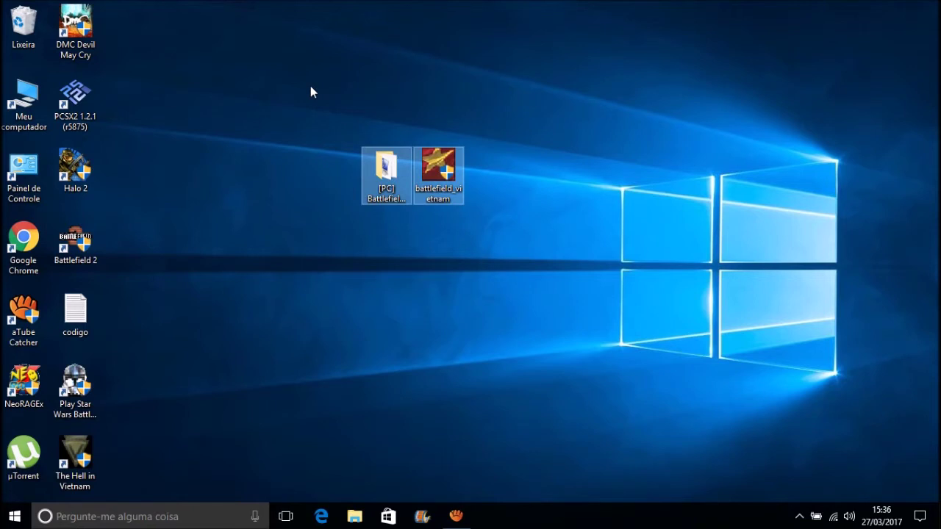
left_click(359, 248)
left_click(384, 166)
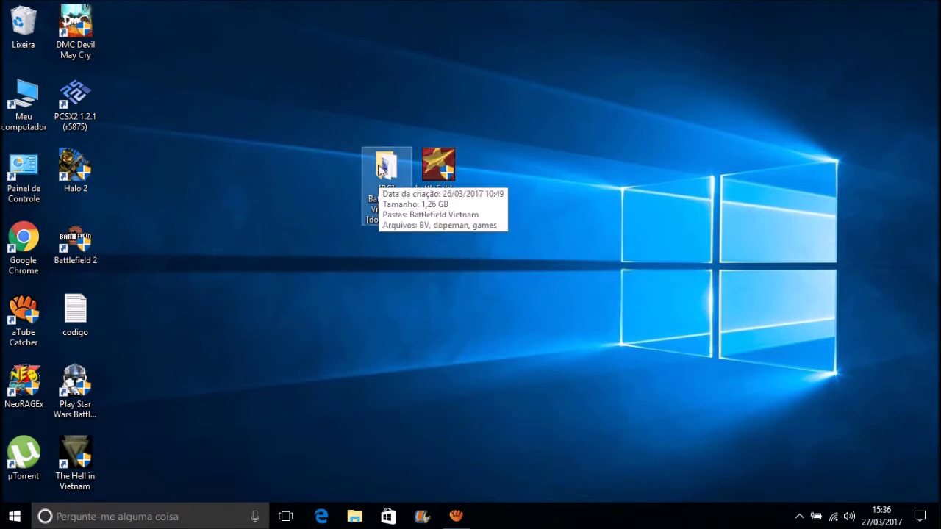
left_click(433, 174)
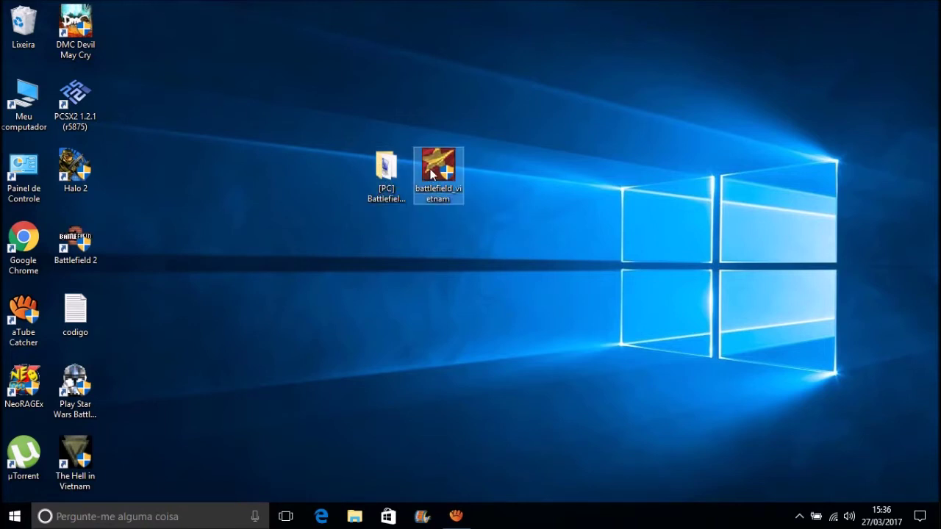
left_click_drag(444, 222, 330, 108)
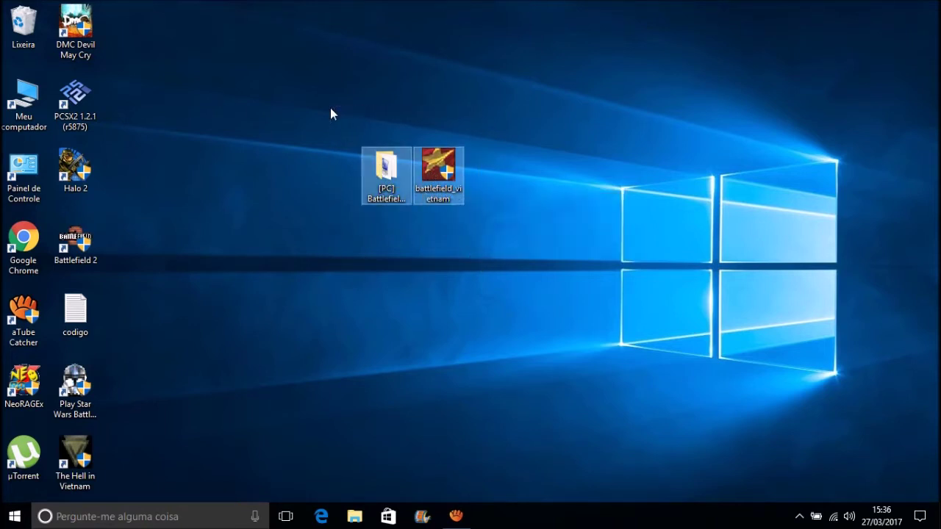
left_click(498, 291)
left_click(453, 191)
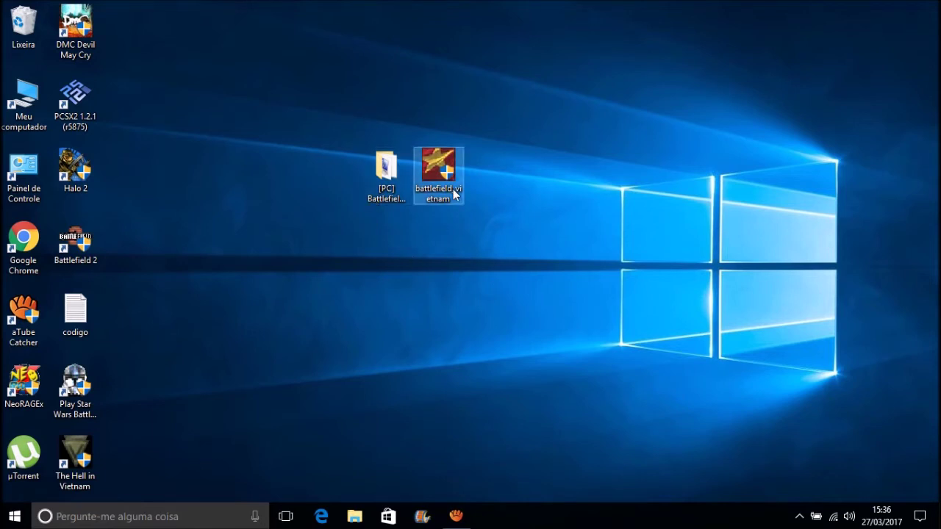
left_click(377, 166)
left_click(453, 250)
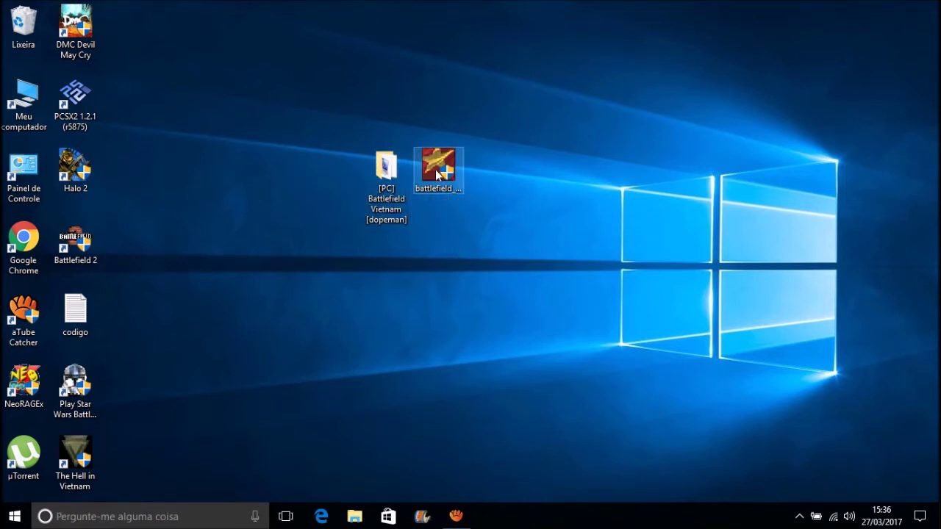
Step: Open the "[PC] Battlefield Vietnam [dopeman]" folder from the desktop
left_click(391, 192)
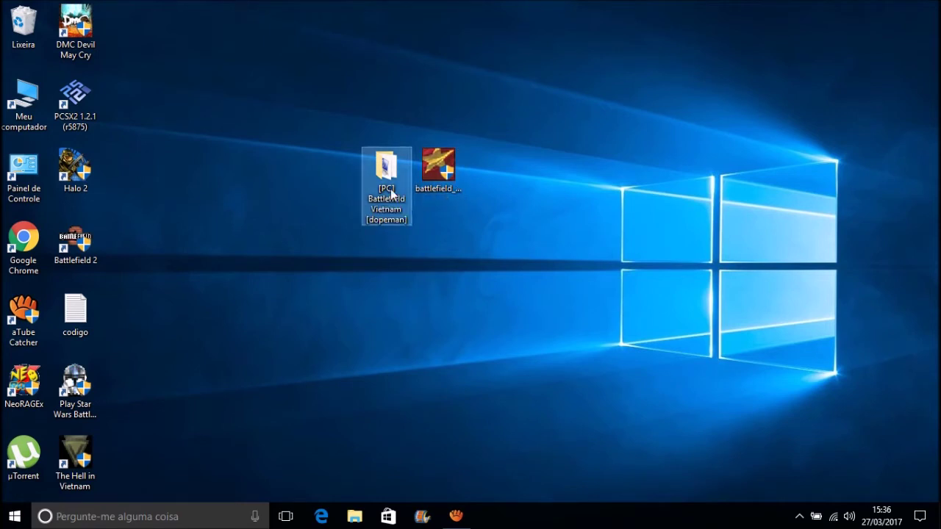
left_click(391, 192)
left_click(389, 168)
double_click(389, 168)
double_click(381, 176)
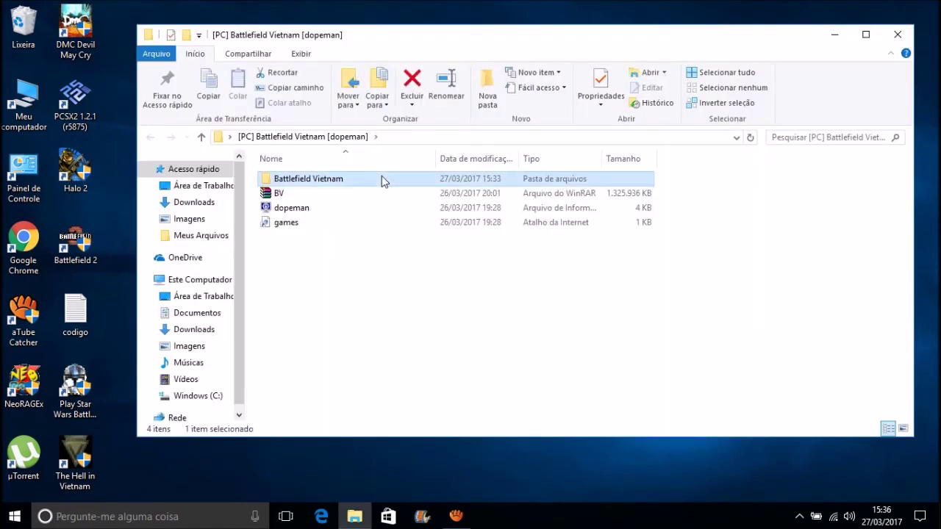
left_click(152, 137)
left_click(365, 309)
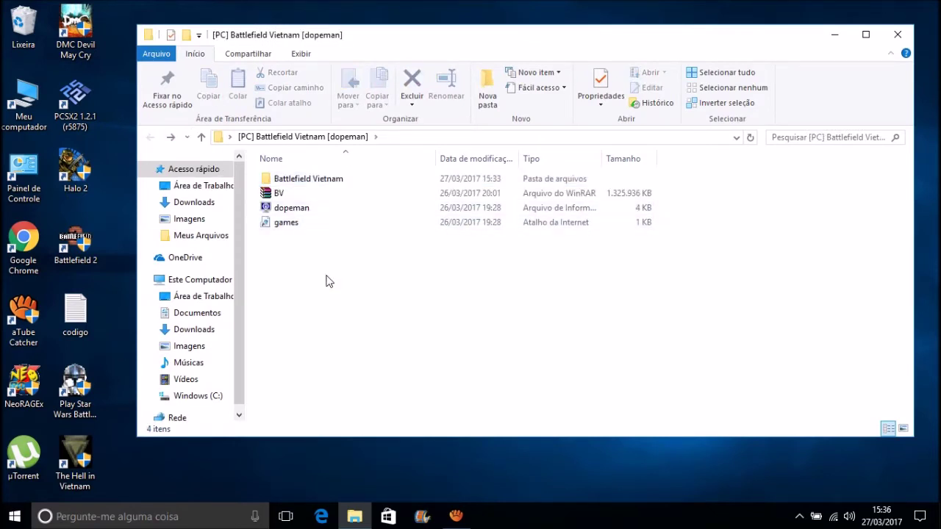
left_click(267, 194)
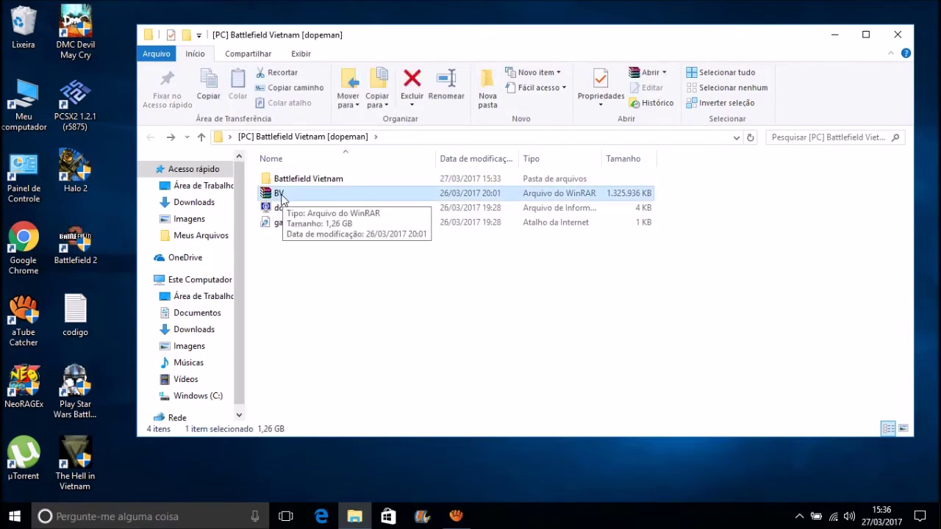
right_click(281, 198)
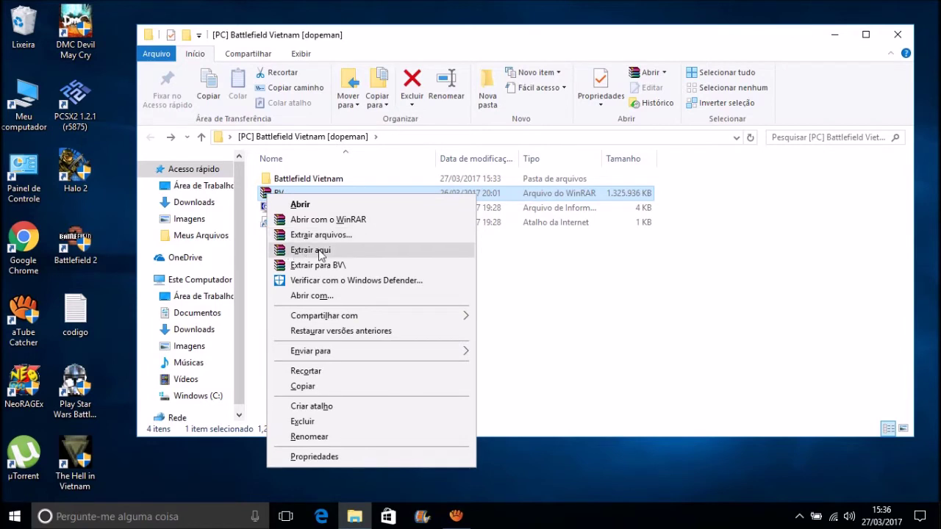
left_click(249, 238)
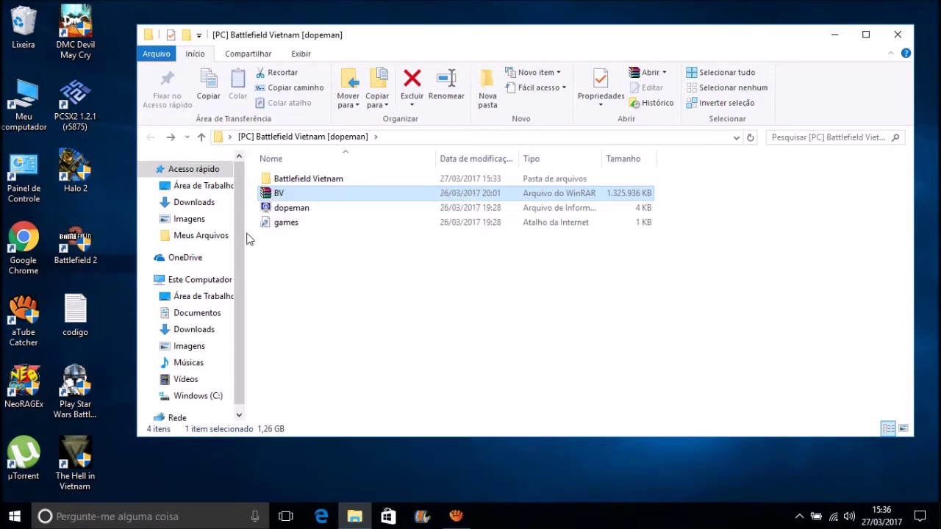
left_click(299, 178)
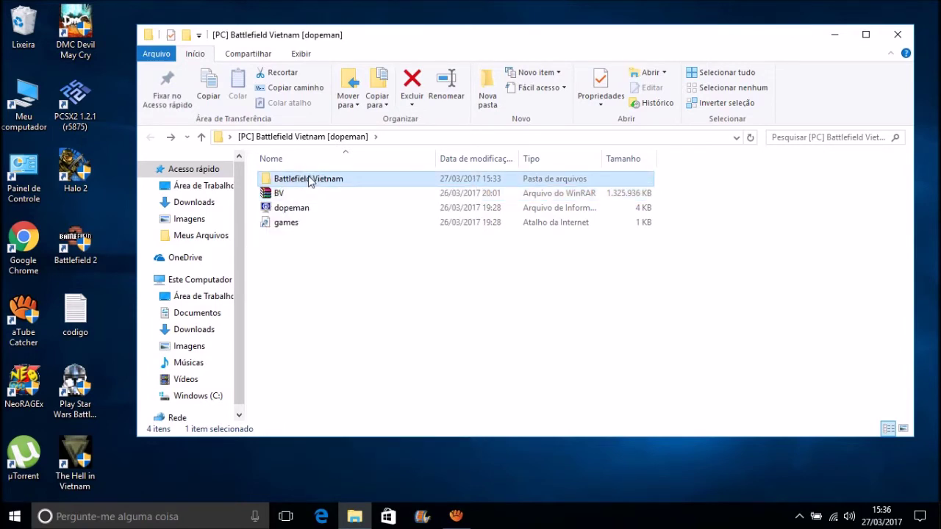
left_click(280, 194)
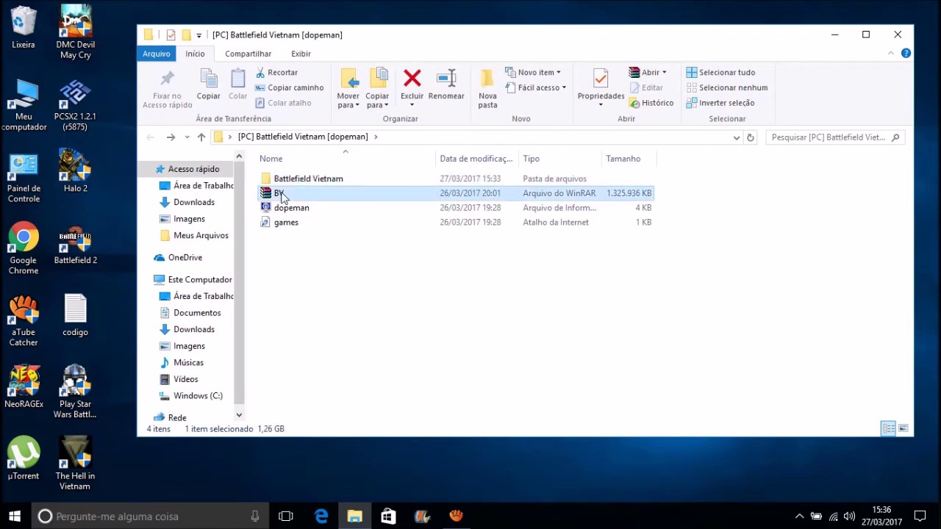
right_click(282, 195)
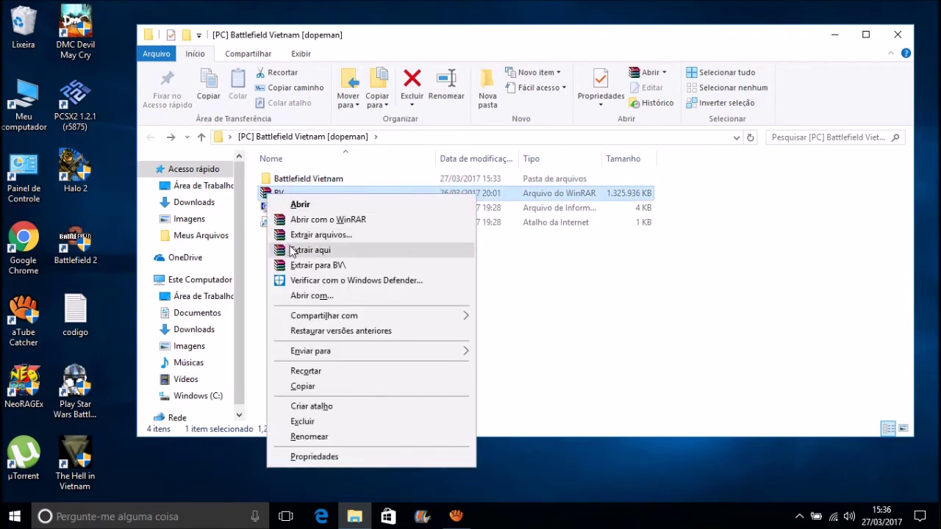
Step: Cut the Battlefield Vietnam folder that sits beside the BV archive
left_click(283, 180)
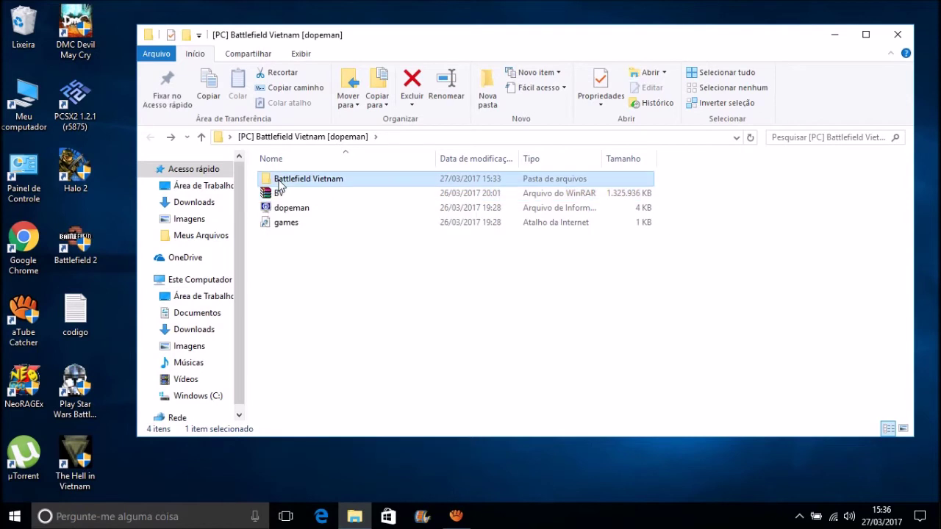
right_click(314, 182)
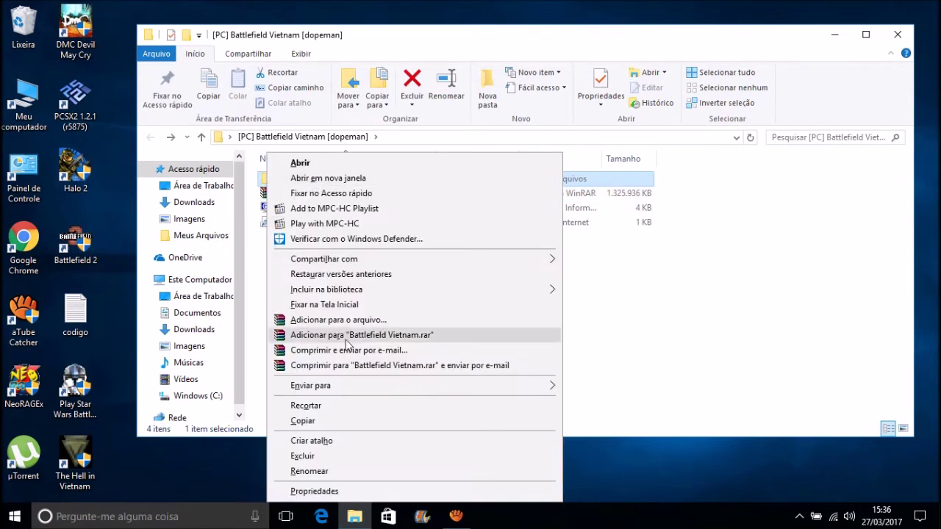
left_click(321, 406)
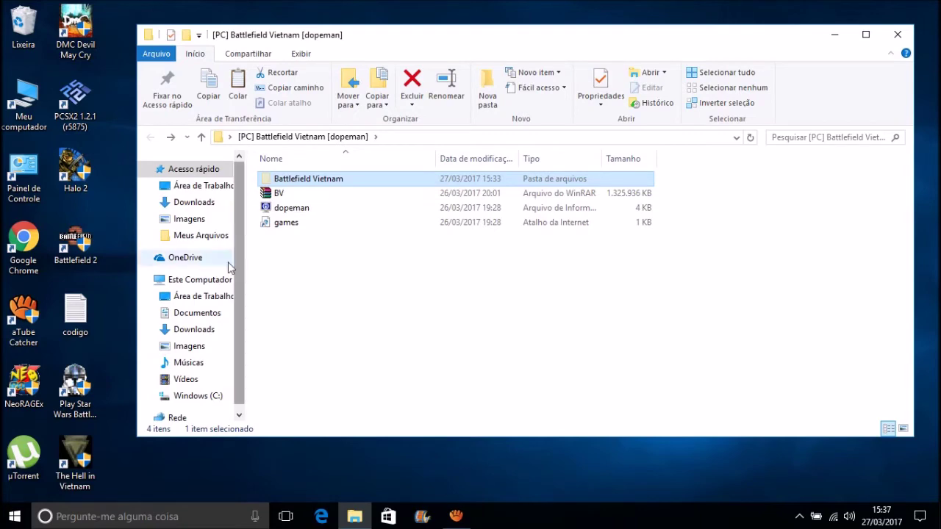
Step: Open the Battlefield Vietnam folder inside Arquivos de Programas (x86) on the Windows (C:) drive
left_click(209, 285)
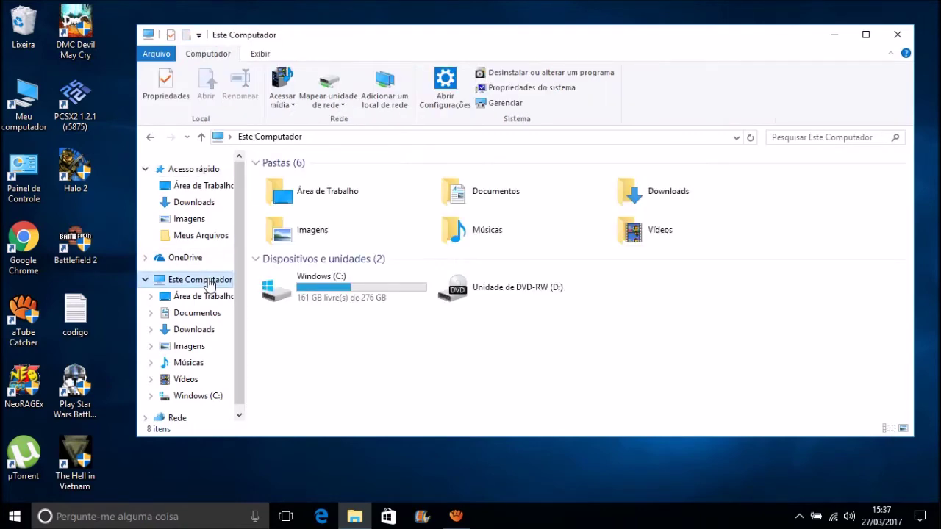
double_click(332, 291)
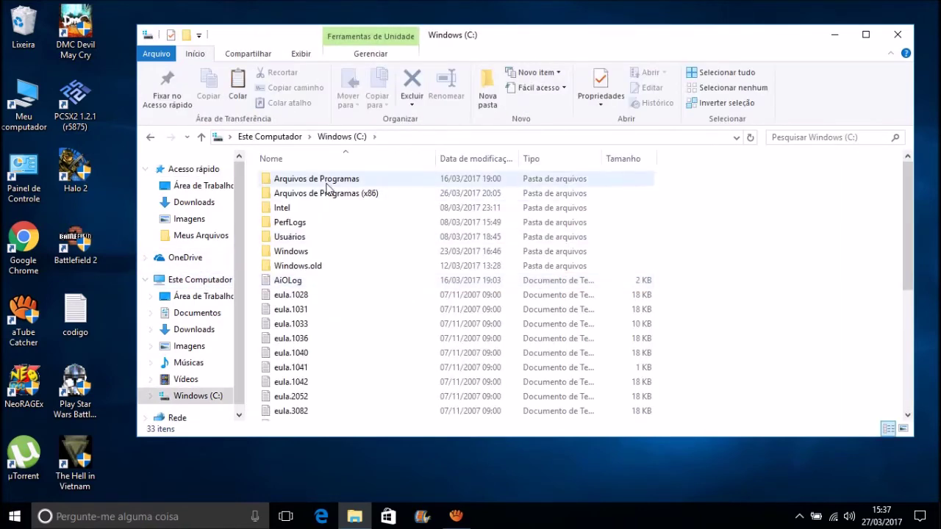
double_click(318, 194)
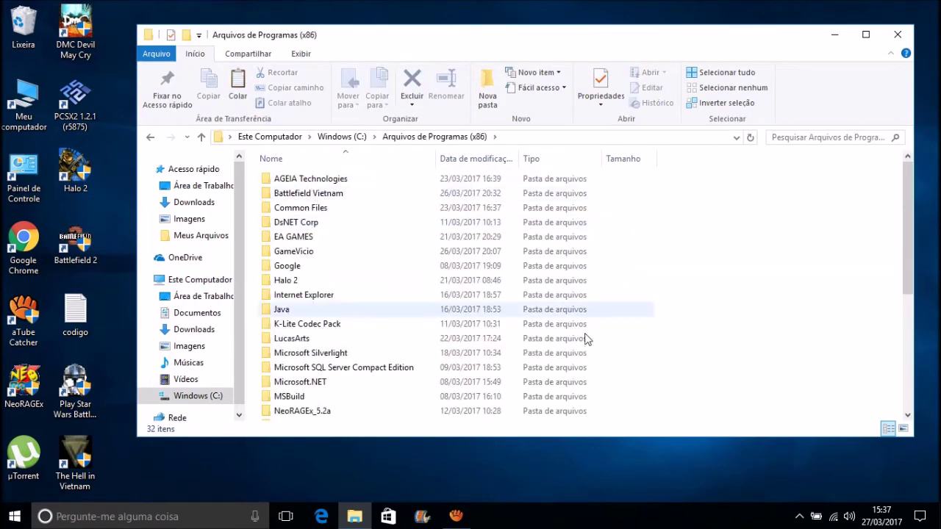
key("shift+F10")
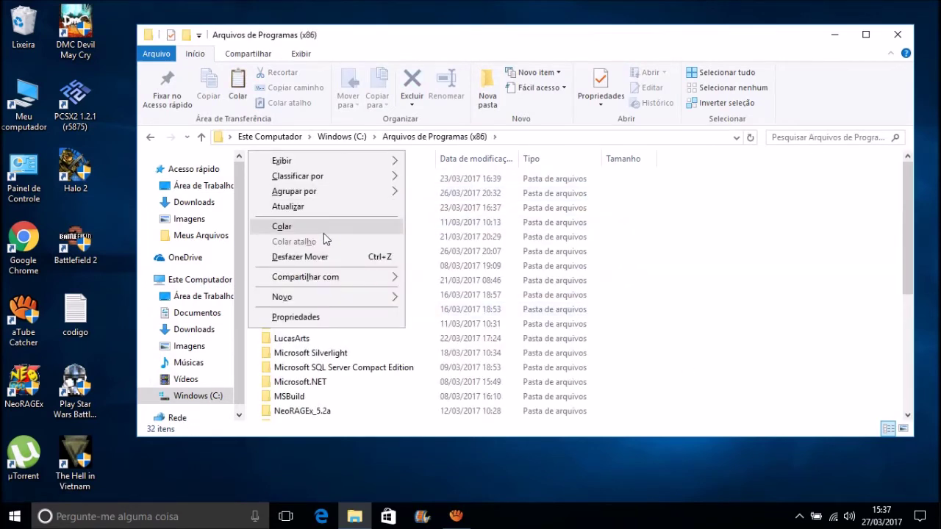
left_click(747, 333)
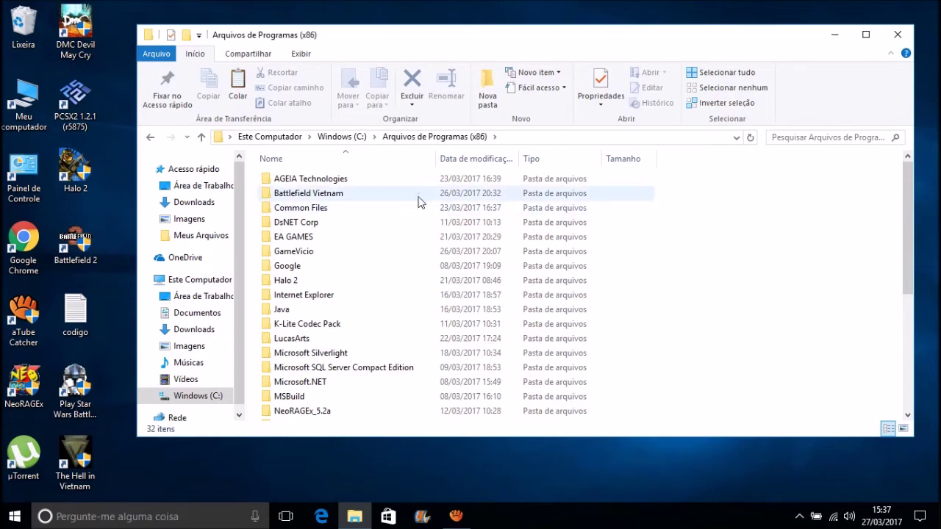
left_click(300, 237)
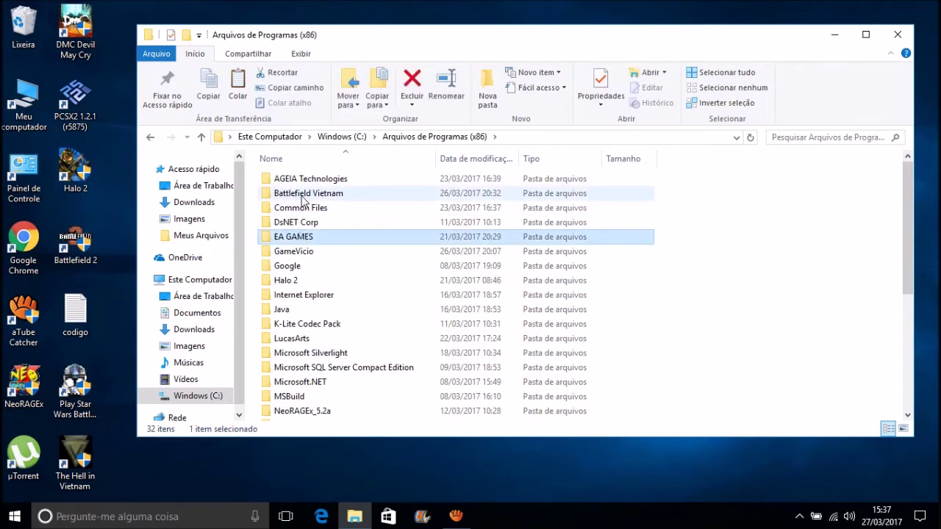
left_click(307, 198)
double_click(307, 194)
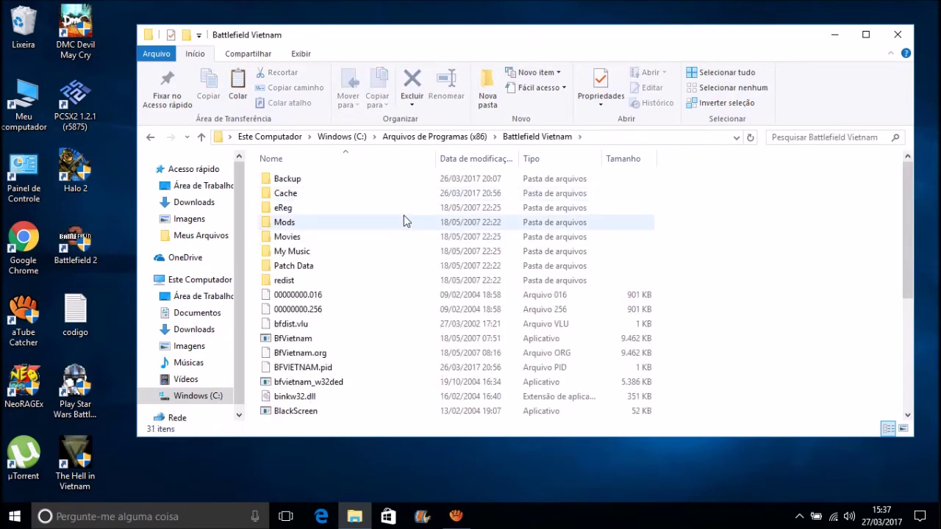
Step: Merge the setup registration entries file from the Battlefield Vietnam folder into the Windows registry and dismiss the closing message
left_click_drag(907, 252, 907, 360)
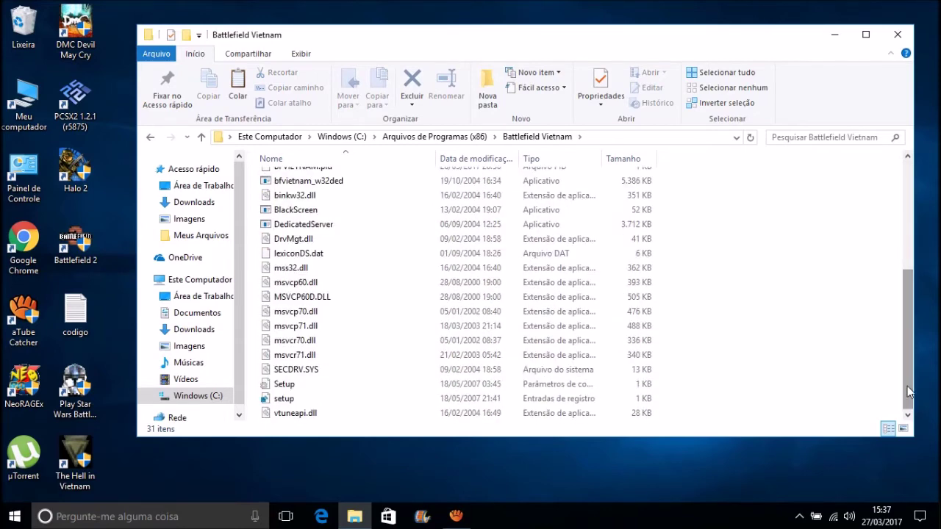
double_click(333, 403)
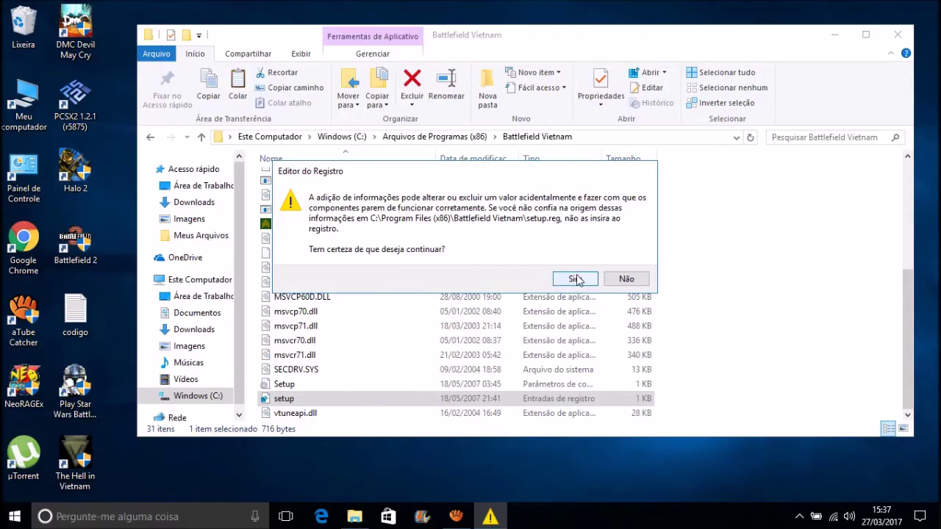
left_click(578, 279)
left_click(625, 258)
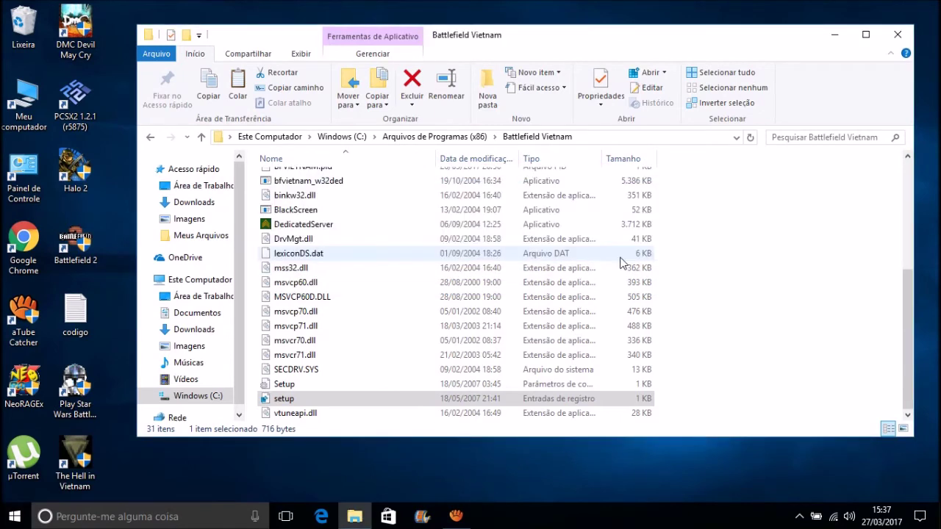
Step: Run the battlefield_vietnam translation installer from the desktop as administrator and advance past the license page to the destination folder choice
left_click_drag(907, 342, 907, 235)
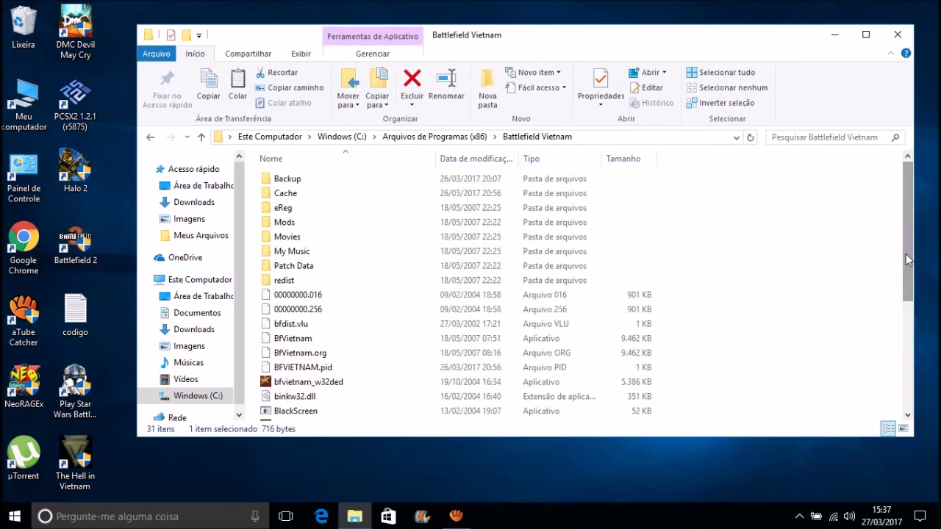
left_click(835, 35)
left_click(431, 175)
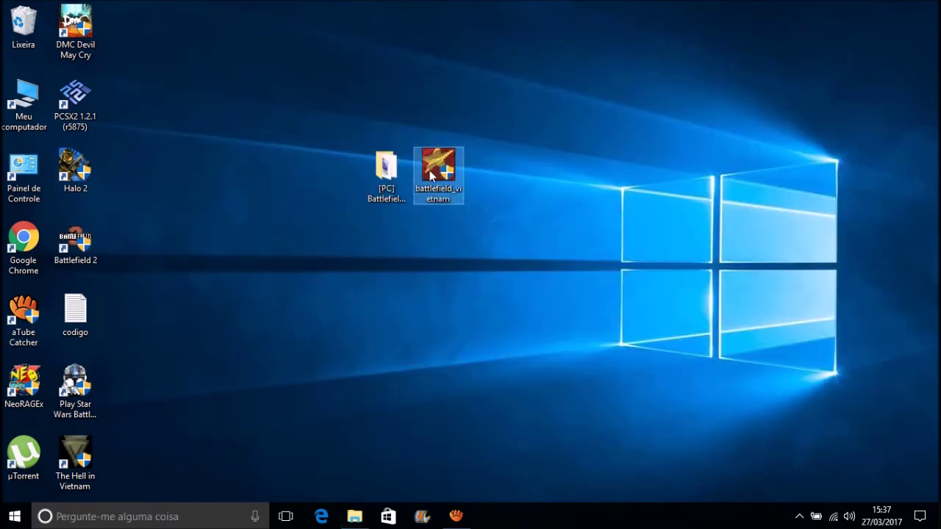
right_click(433, 173)
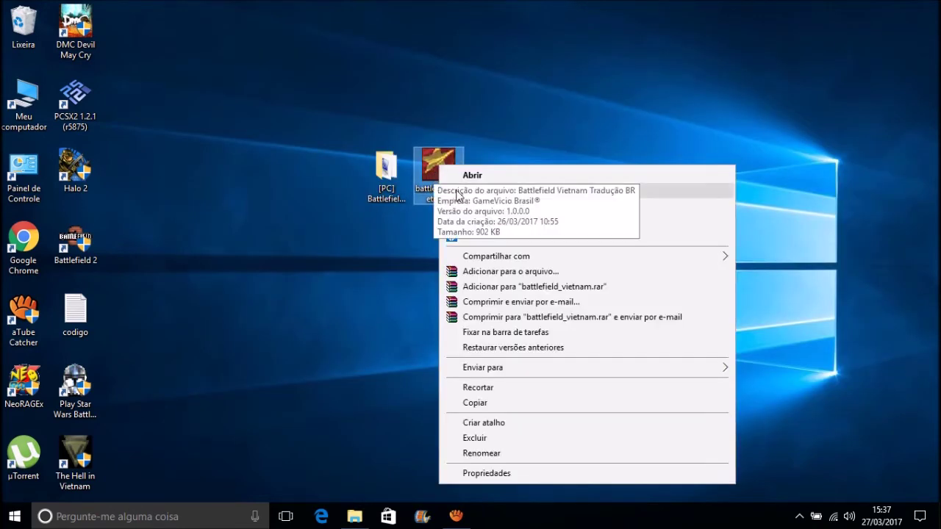
left_click(459, 193)
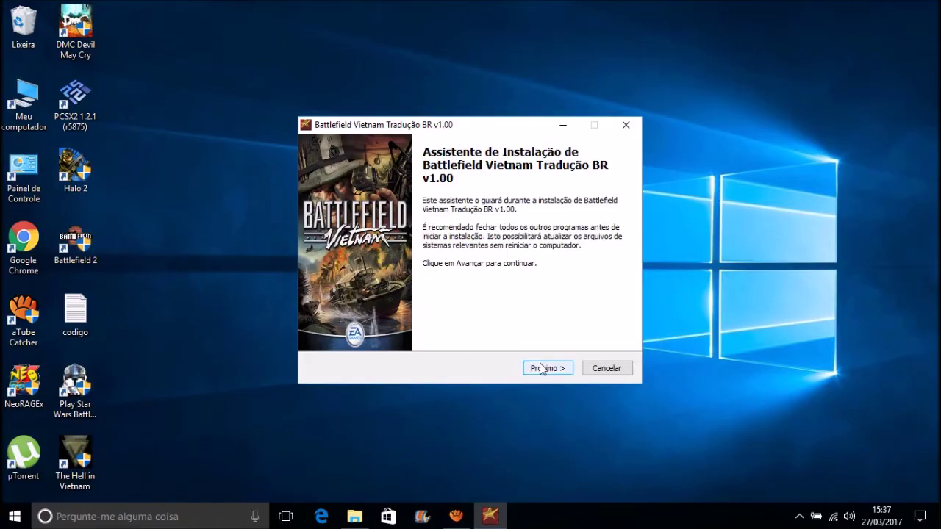
left_click(541, 366)
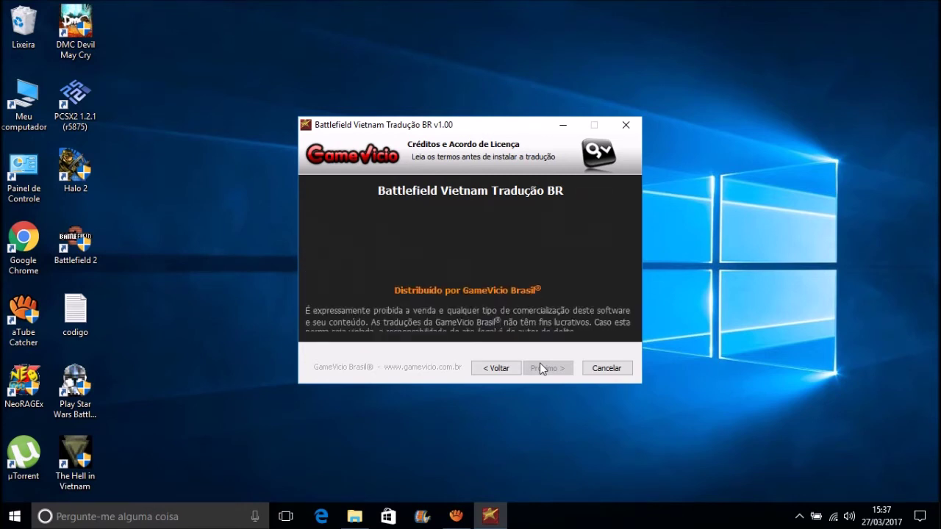
left_click(543, 369)
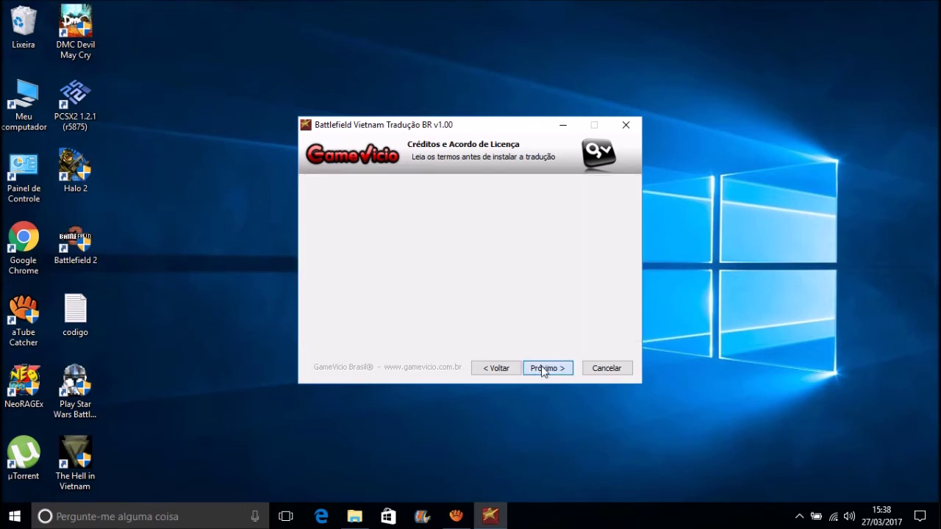
left_click(542, 369)
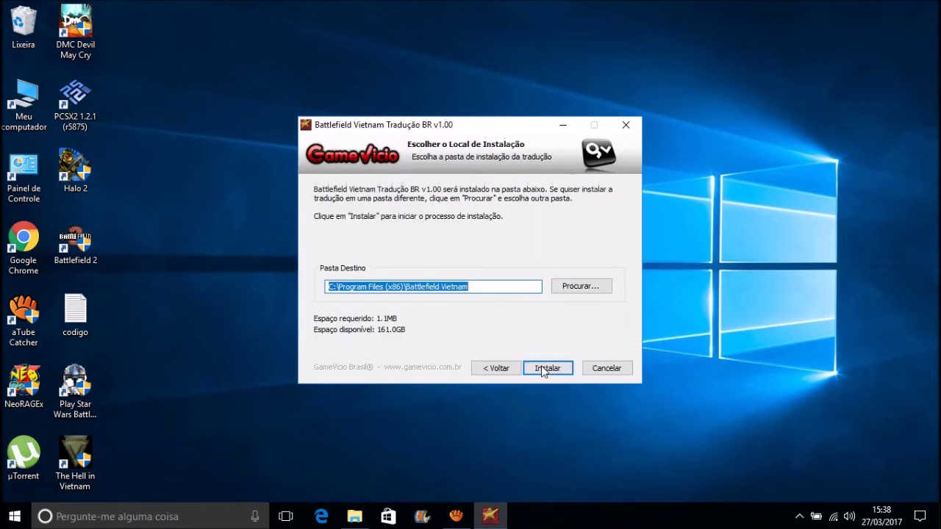
Step: Choose the Battlefield Vietnam folder inside Arquivos de Programas (x86) as the translation's destination, and cancel the installation
left_click(484, 284)
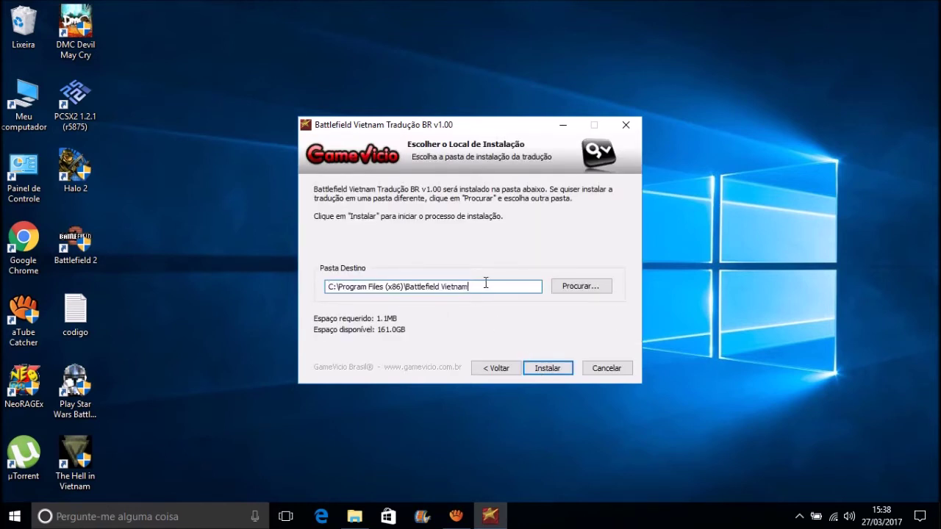
left_click_drag(472, 286, 327, 287)
left_click(495, 290)
left_click(582, 288)
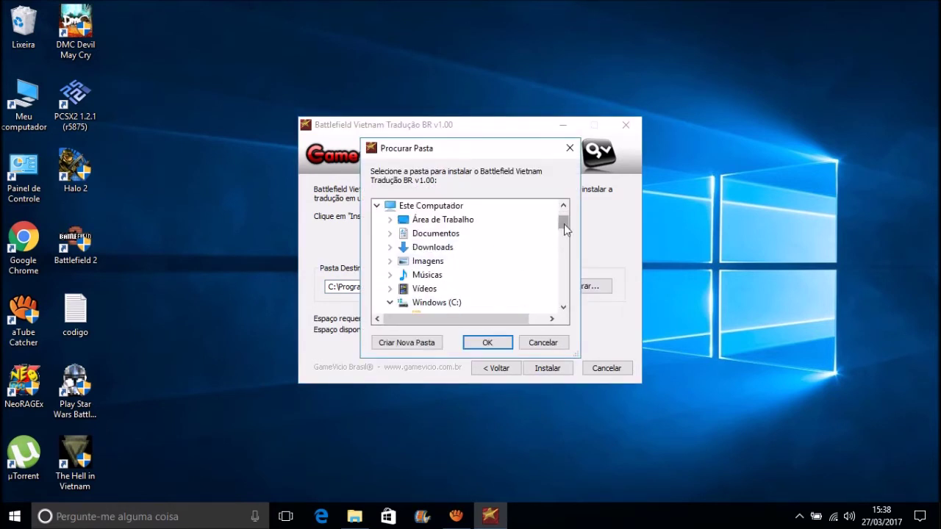
scroll(564, 228, "down", 1)
left_click_drag(564, 228, 564, 229)
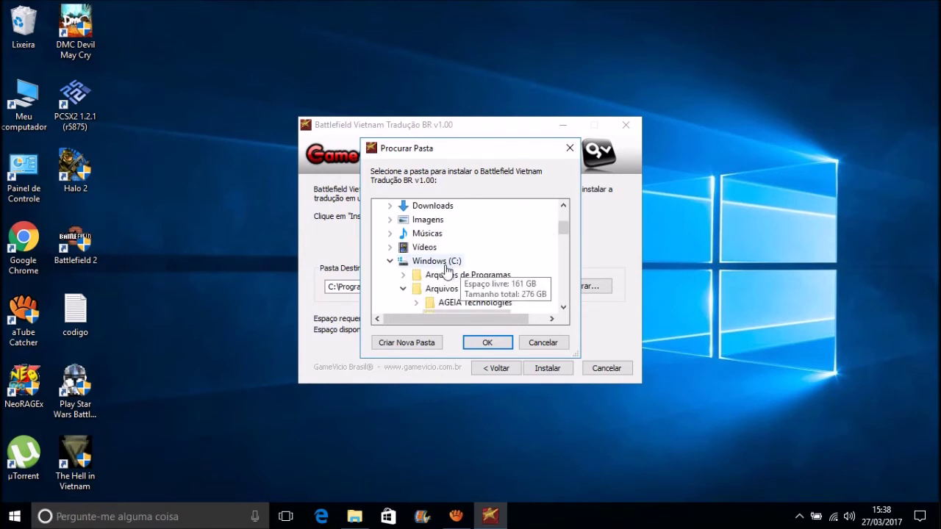
left_click_drag(563, 225, 563, 233)
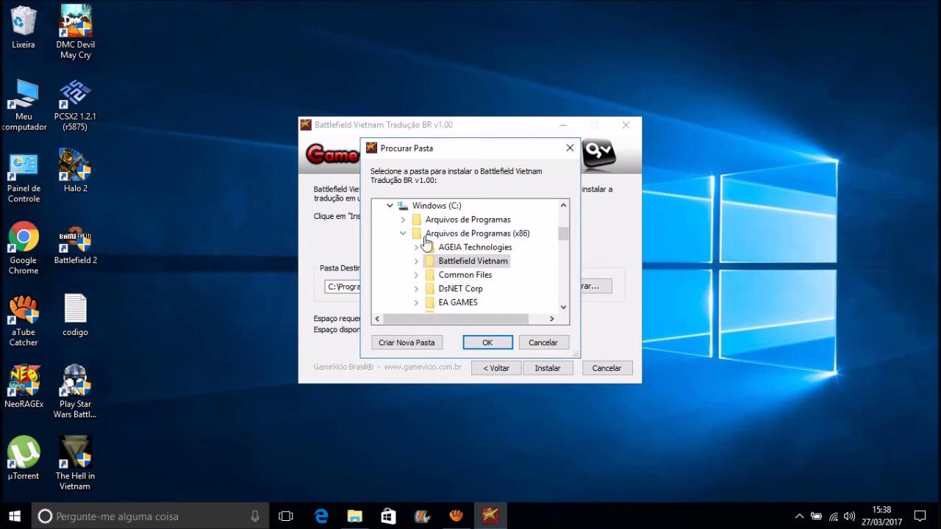
left_click_drag(562, 236, 563, 238)
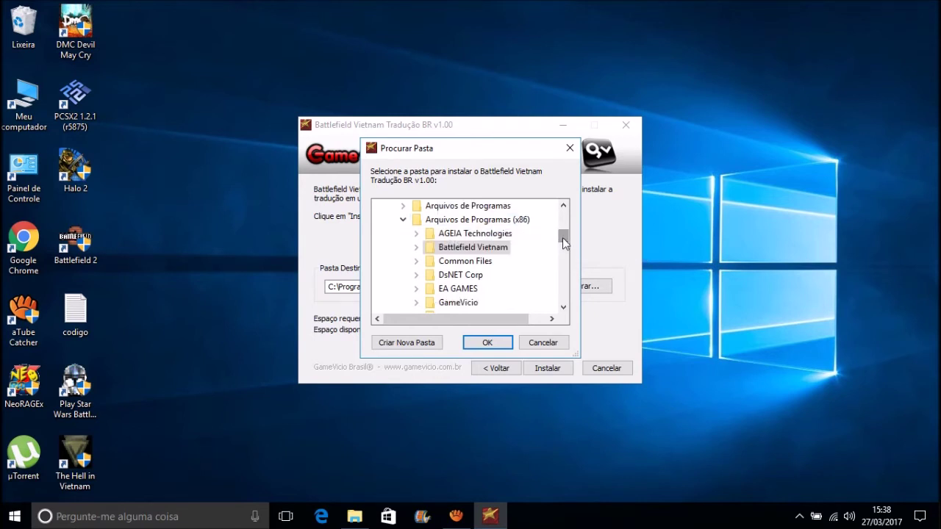
double_click(471, 248)
left_click(482, 344)
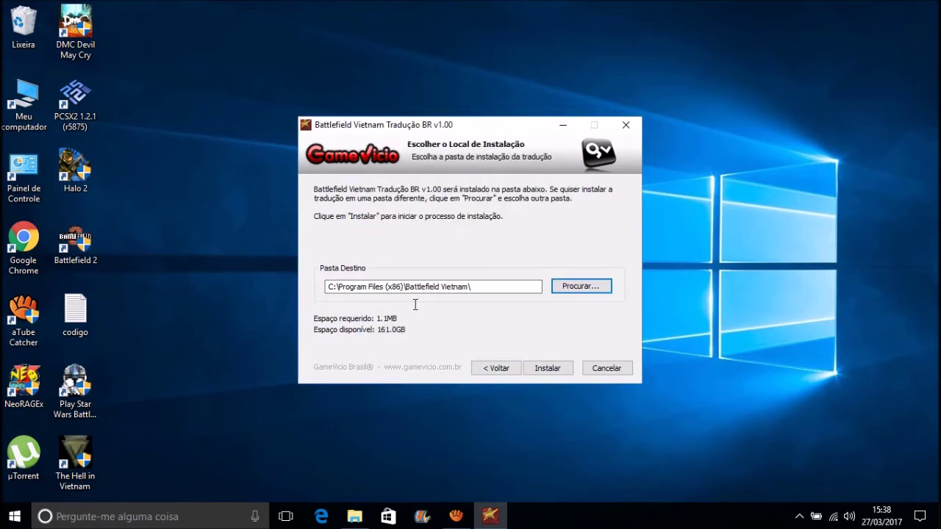
left_click(493, 285)
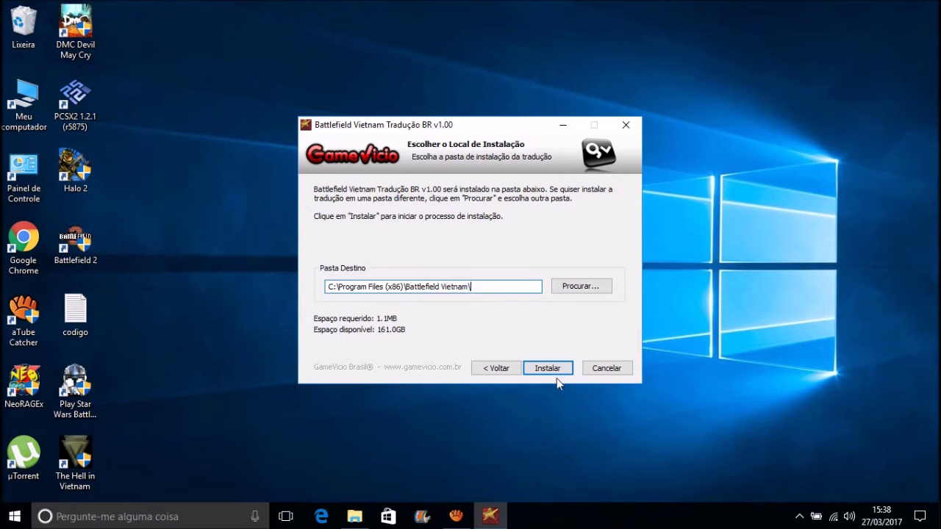
left_click(606, 369)
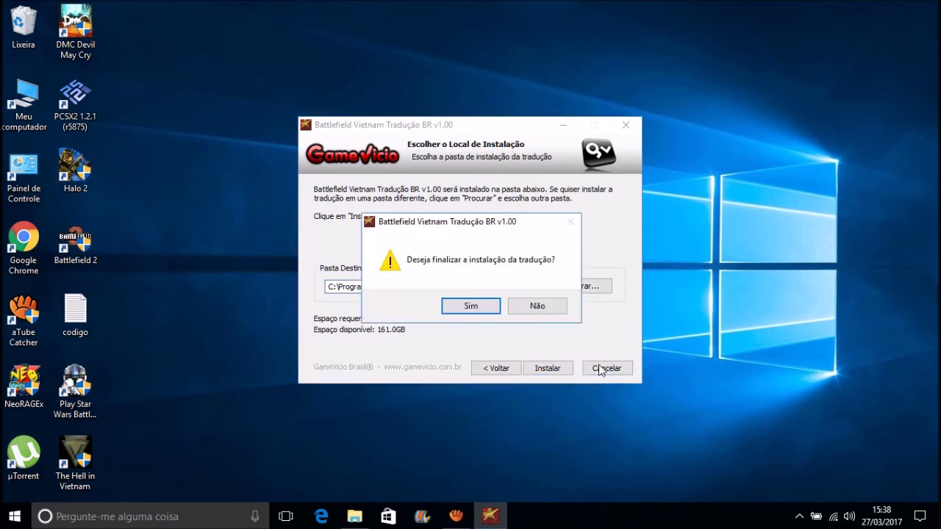
left_click(482, 305)
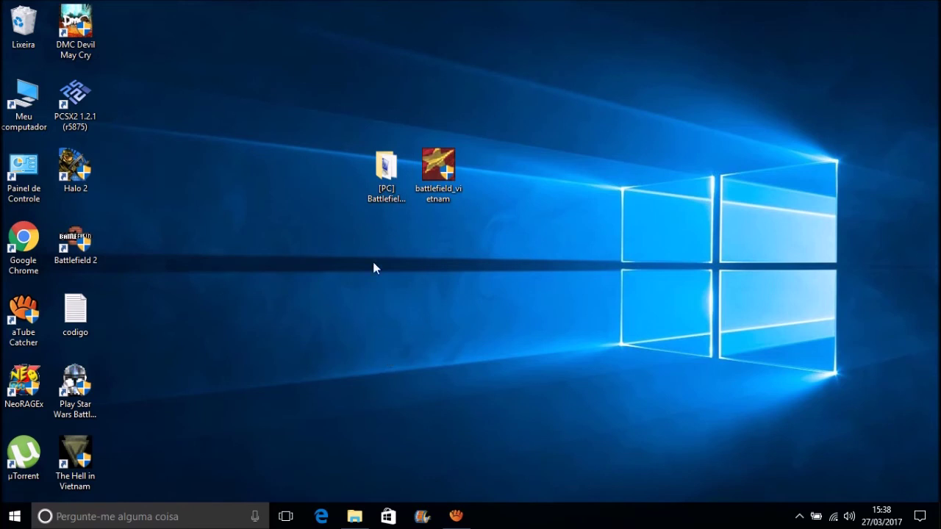
Step: Create a desktop shortcut to the bfvietnam_w32ded application in the Battlefield Vietnam folder and close the folder window
left_click(353, 515)
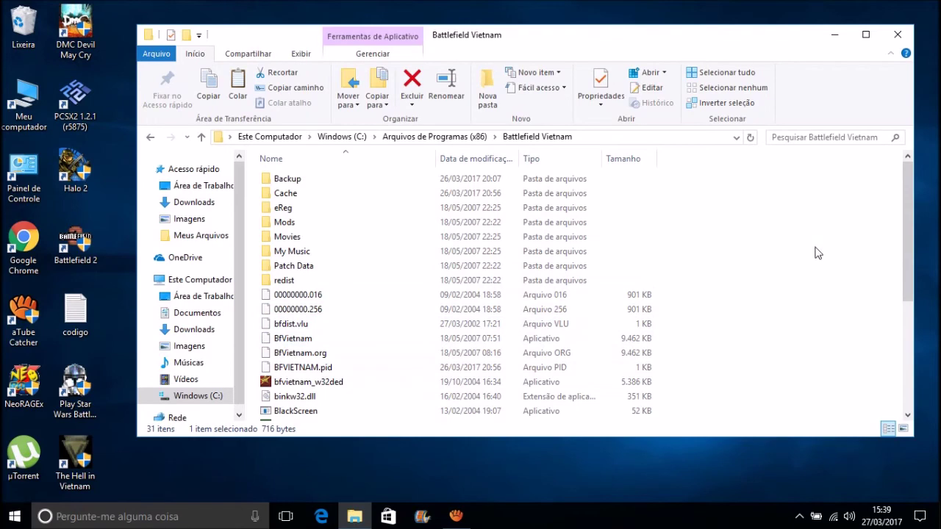
left_click_drag(903, 236, 898, 318)
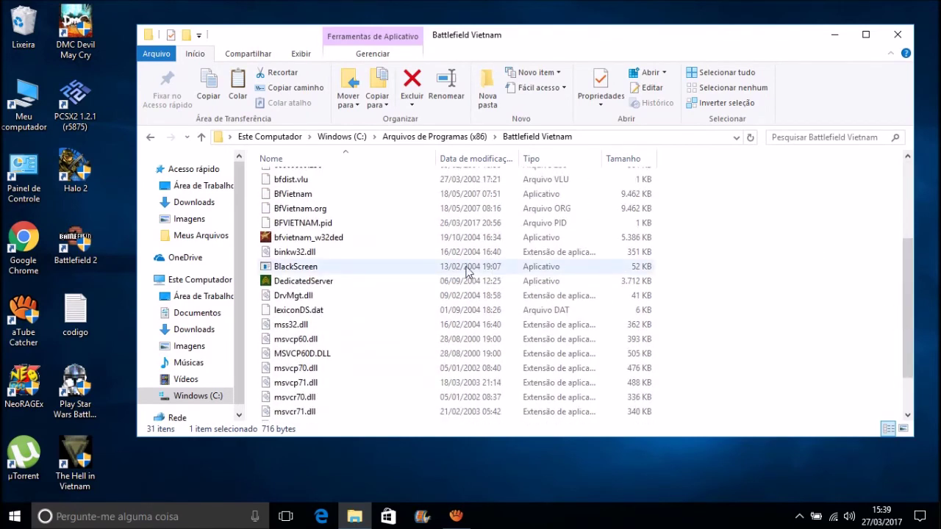
mouse_move(903, 305)
left_mouse_down()
mouse_move(912, 365)
mouse_move(907, 294)
left_mouse_up()
left_click(352, 259)
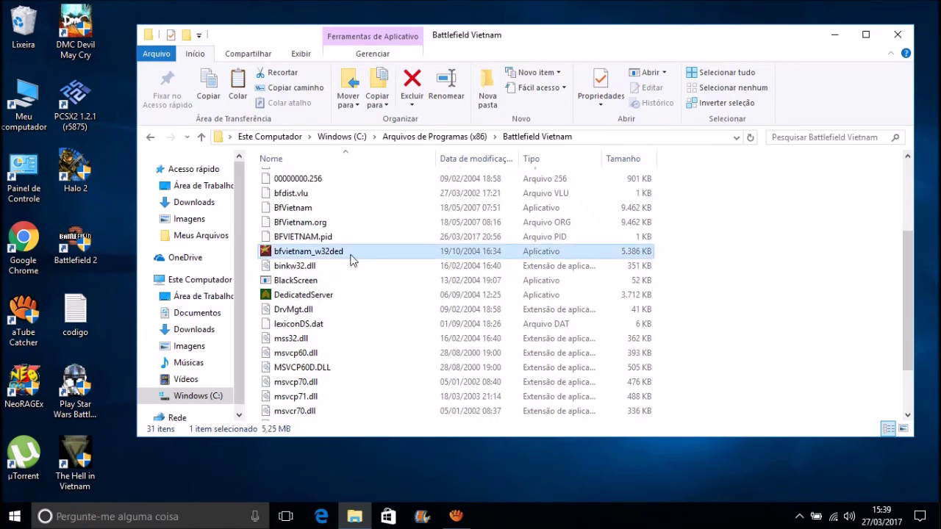
right_click(351, 259)
mouse_move(512, 390)
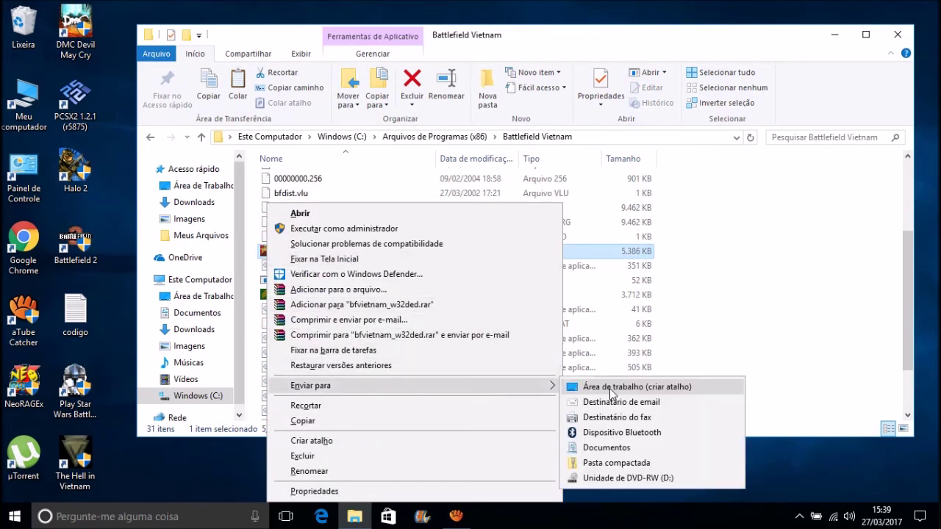
left_click(610, 387)
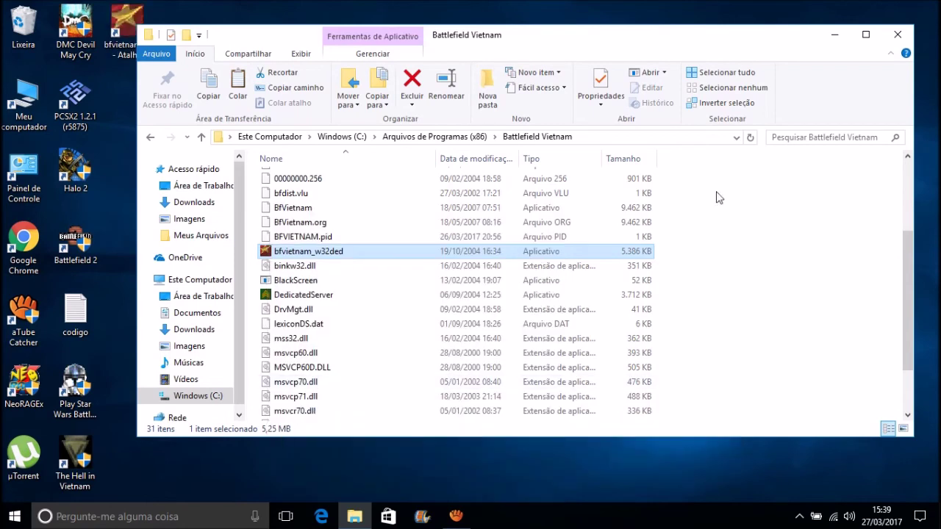
left_click(898, 36)
Step: Open the properties of the new bfvietnam_w32ded shortcut and copy the folder name "Battlefield Vietnam" from its target path
right_click(127, 23)
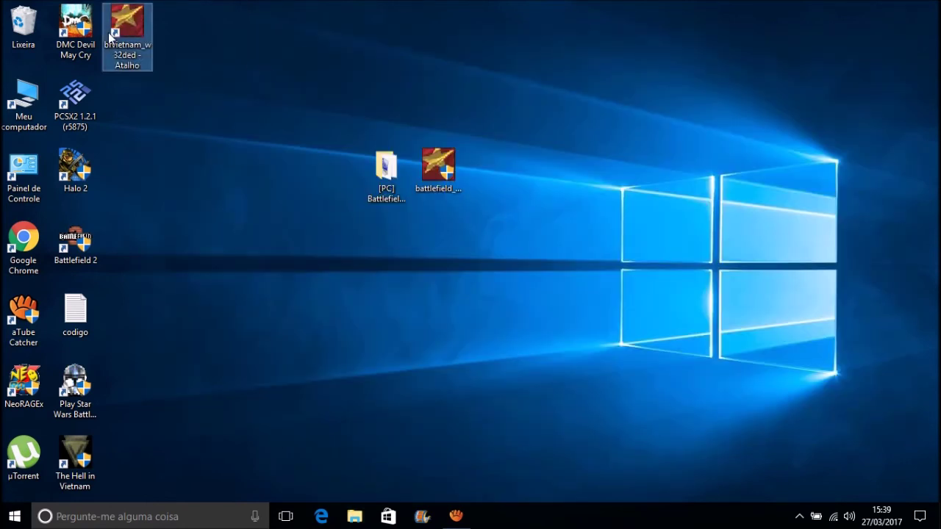
left_click(175, 329)
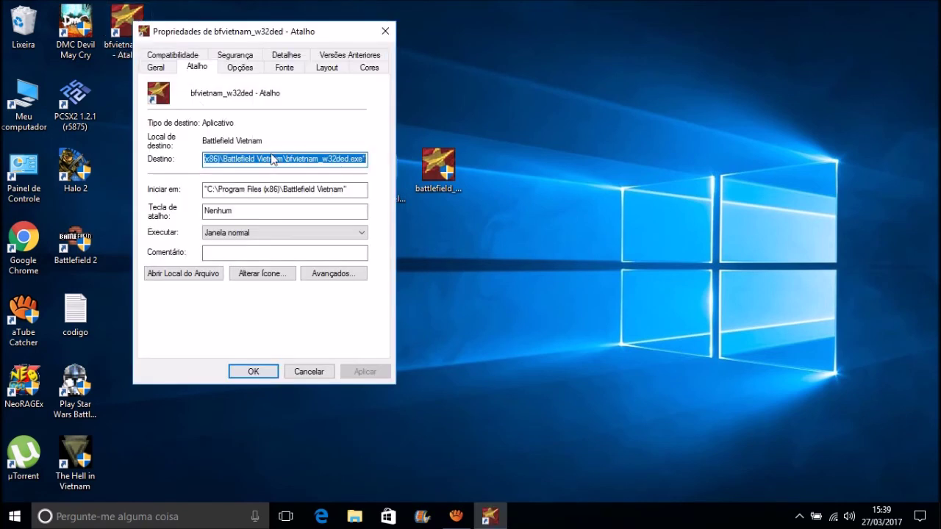
left_click(225, 156)
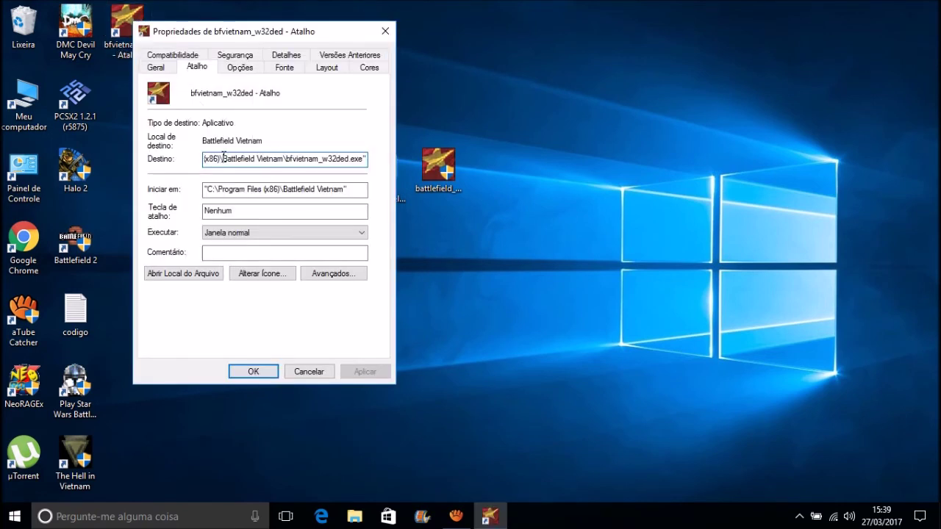
left_click_drag(205, 158, 278, 162)
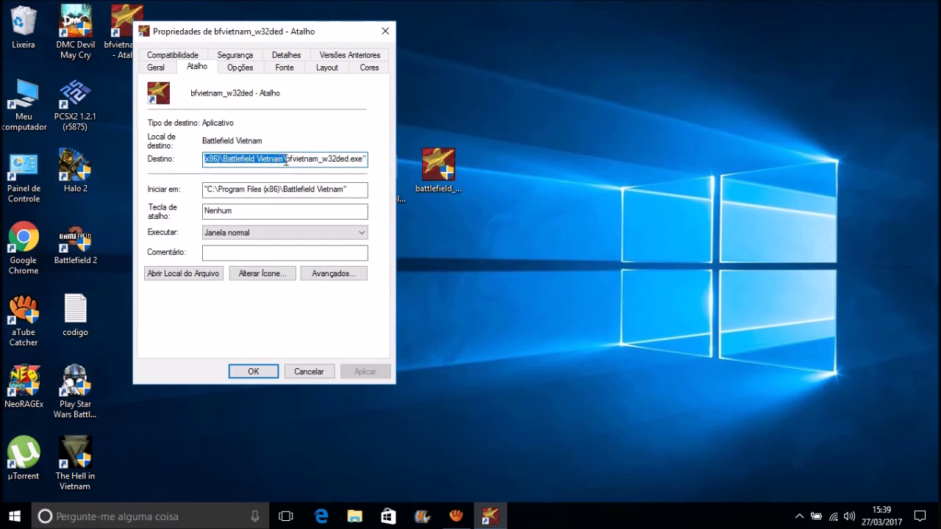
left_click(286, 161)
left_click_drag(283, 161, 223, 160)
key("ctrl+c")
key("shift+F10")
left_click(319, 204)
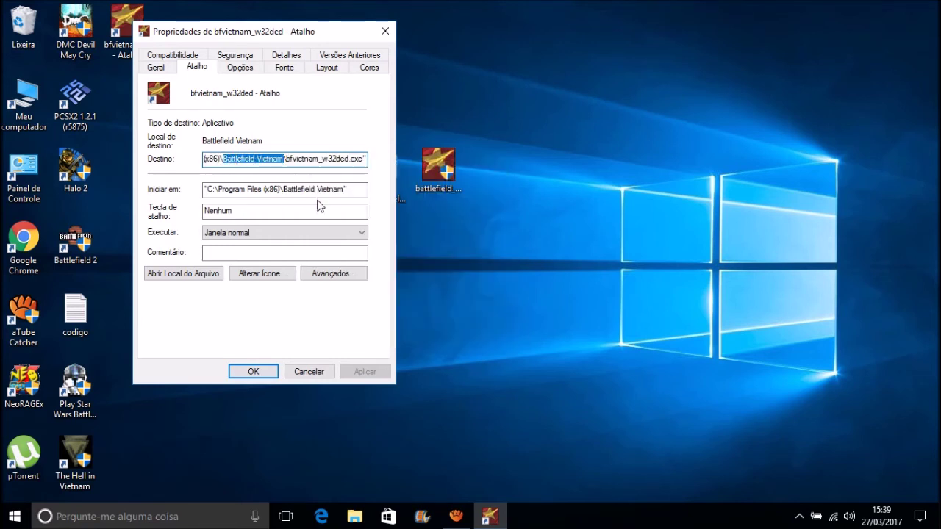
Step: Replace the shortcut's name with the copied text "Battlefield Vietnam" in its general properties
left_click(156, 67)
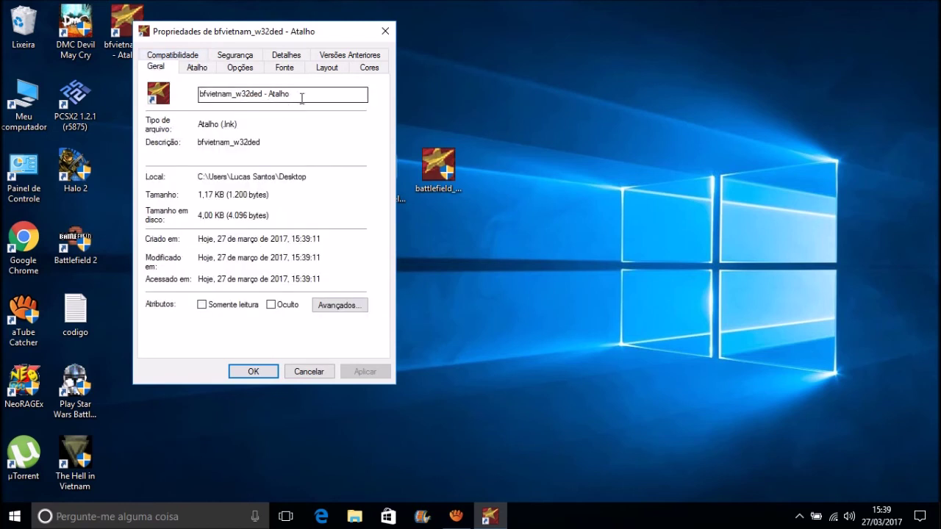
left_click_drag(301, 98, 175, 103)
key("ctrl+v")
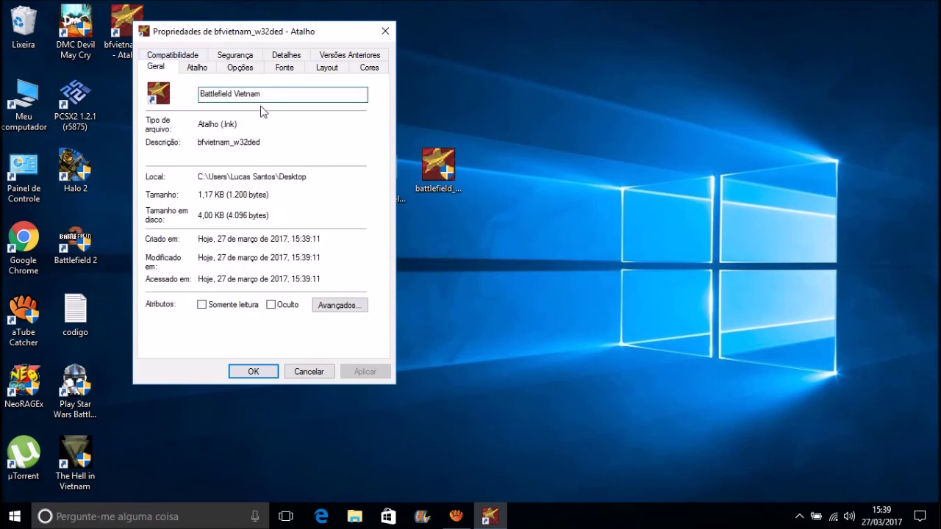
Step: Set the shortcut's compatibility settings to run the program as administrator and save the properties
left_click(177, 59)
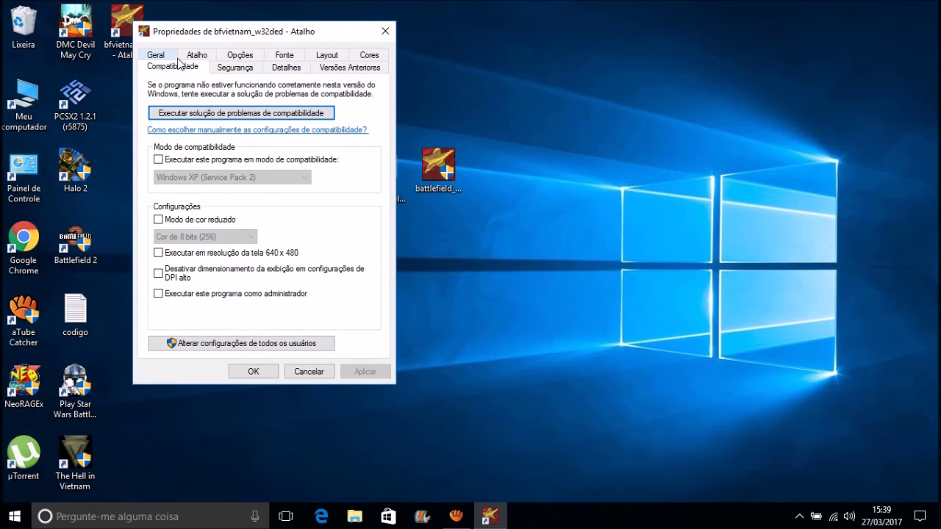
left_click(210, 294)
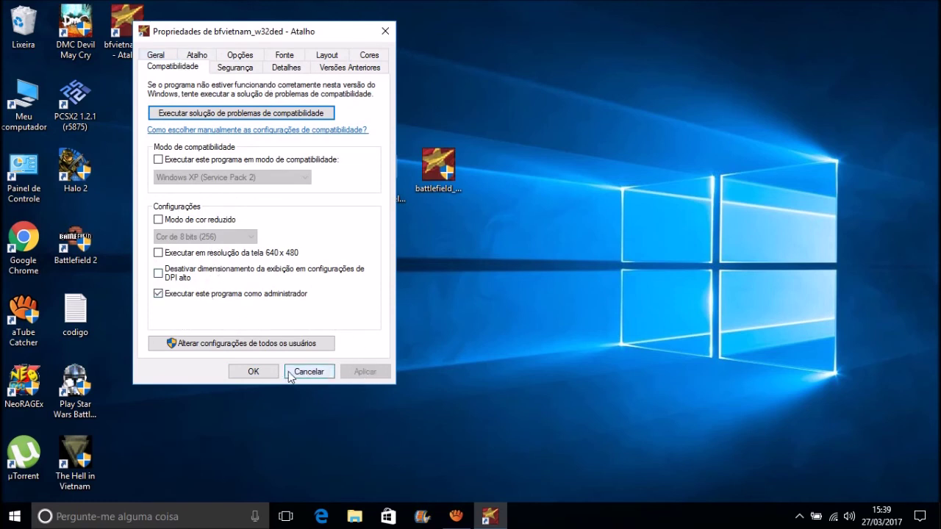
left_click(253, 372)
left_click_drag(205, 210, 30, 22)
left_click(211, 236)
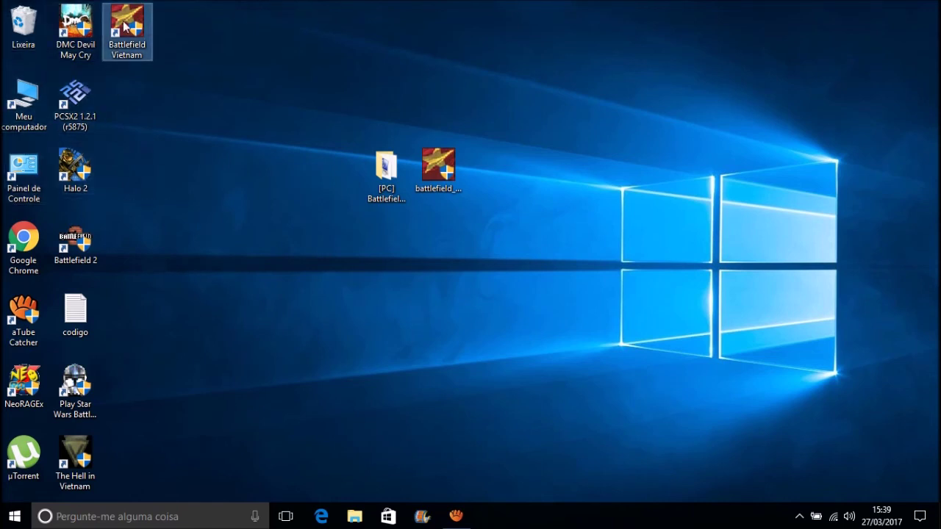
left_click_drag(235, 231, 15, 3)
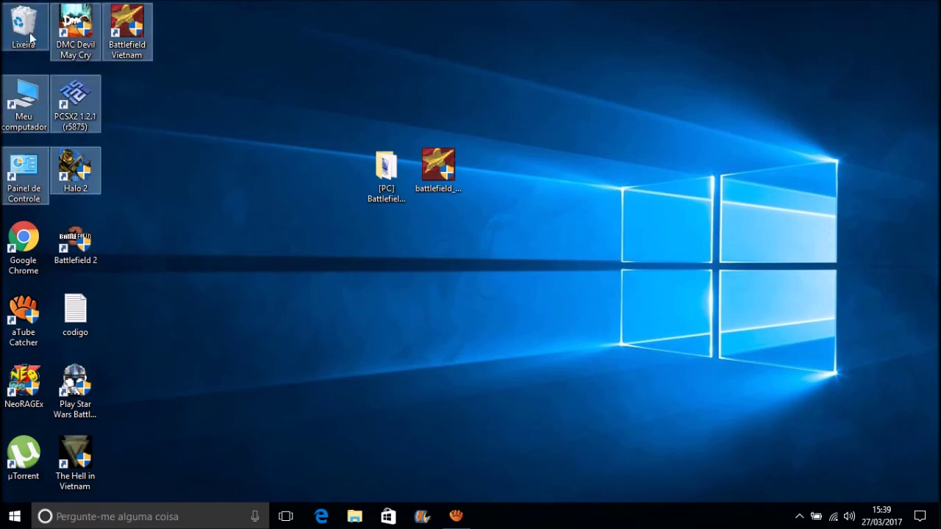
left_click(194, 249)
left_click_drag(220, 305, 7, 3)
left_click(198, 235)
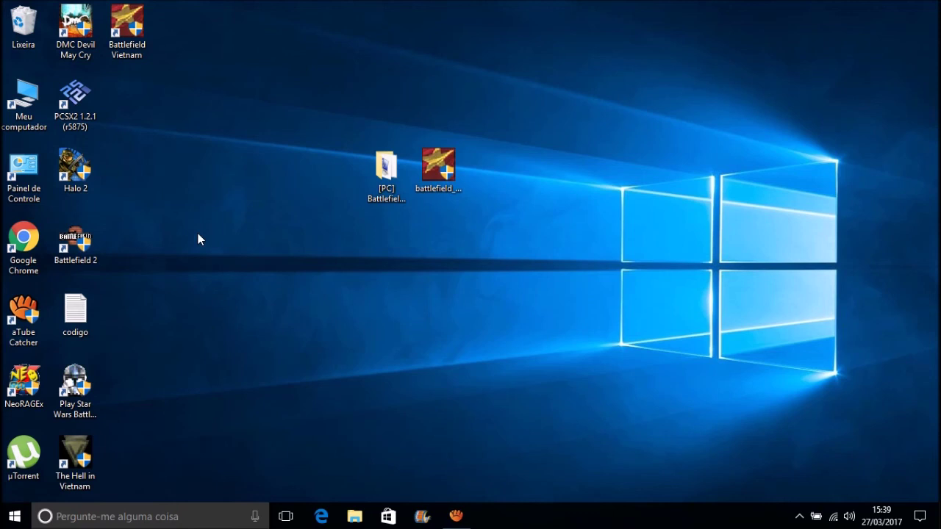
left_click_drag(178, 344, 6, 4)
left_click(184, 256)
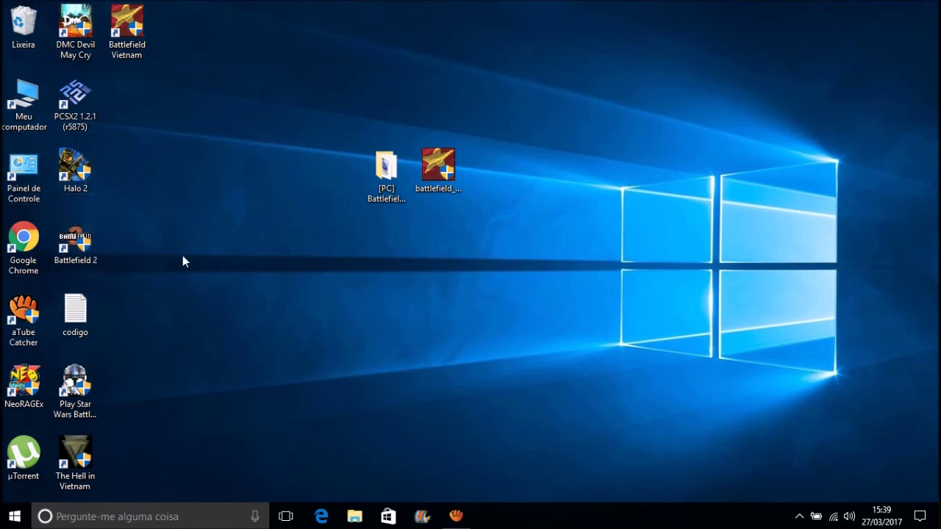